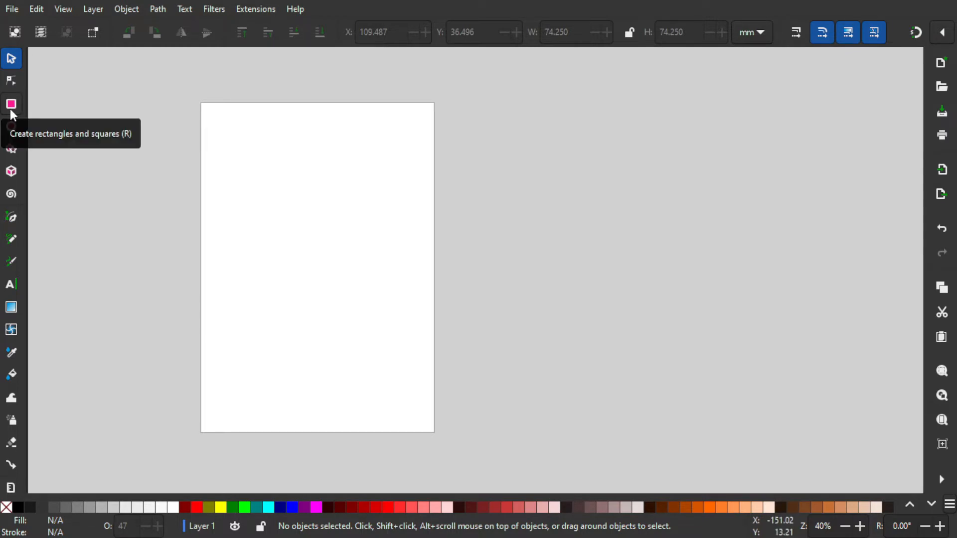
Widen the toolbox so the tools sit in two columns, and activate the tool for creating and editing pages.
scroll(13, 114, "down", 2)
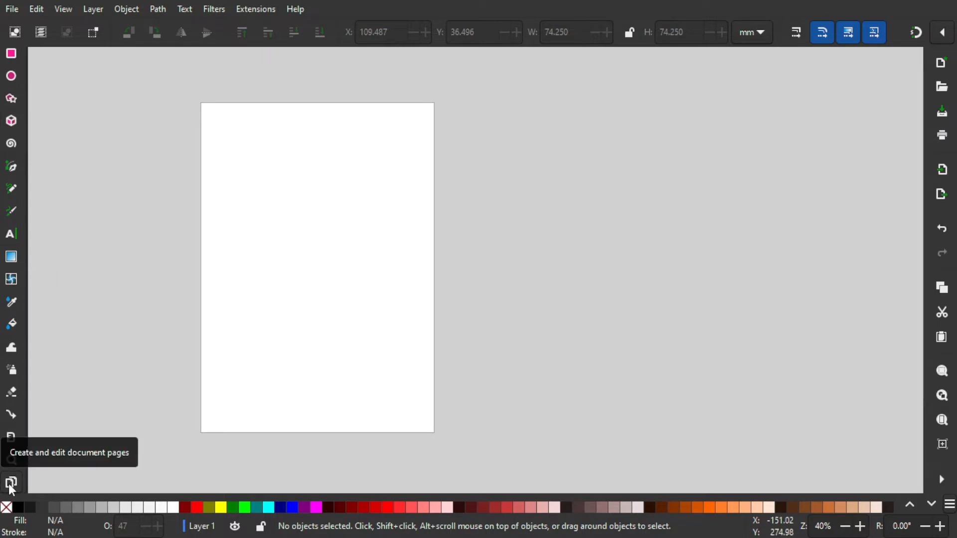
left_click_drag(29, 174, 54, 171)
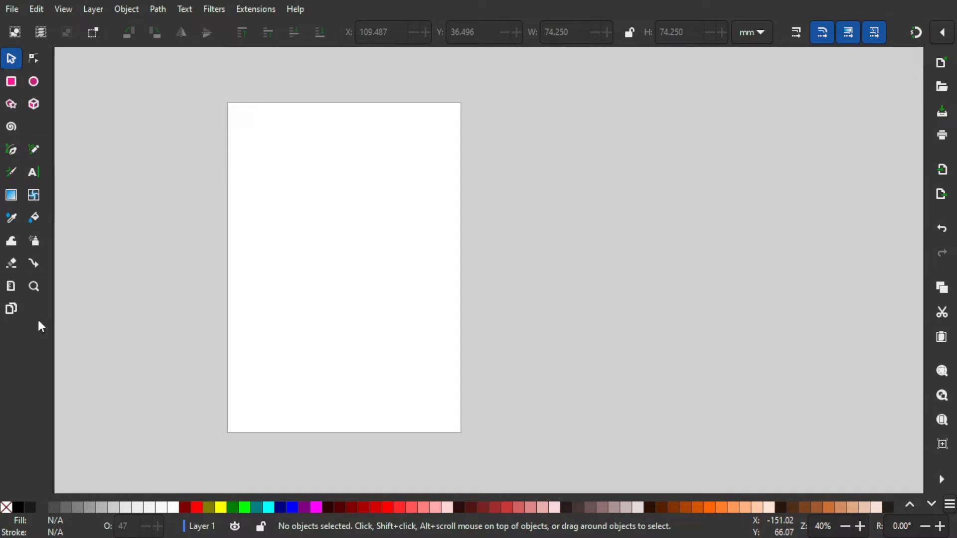
left_click(12, 309)
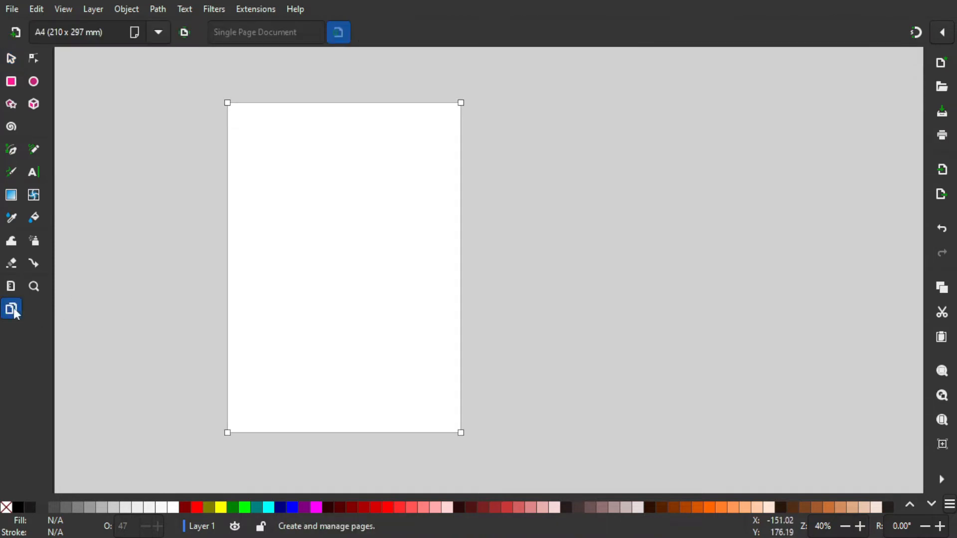
left_click_drag(342, 211, 278, 196)
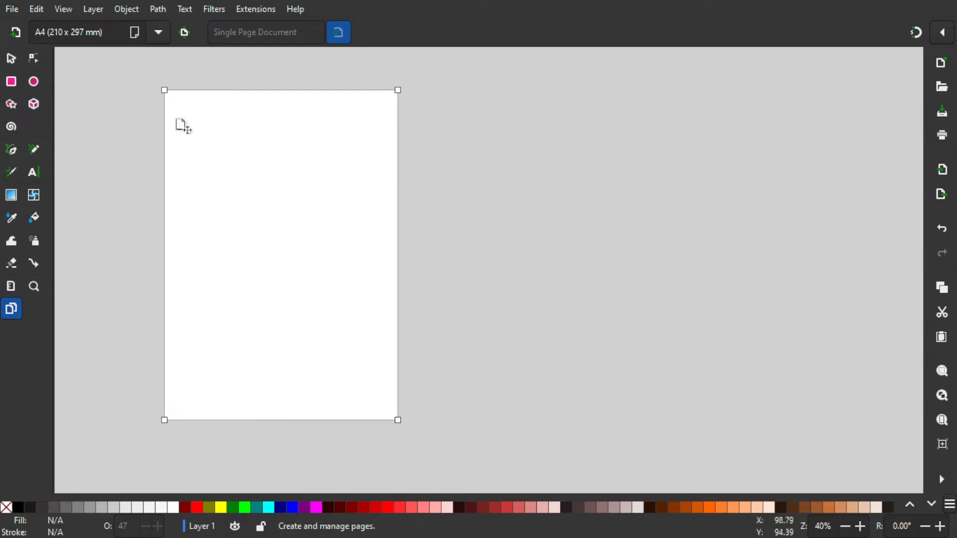
Add a second page to the document and delete it again.
left_click(16, 33)
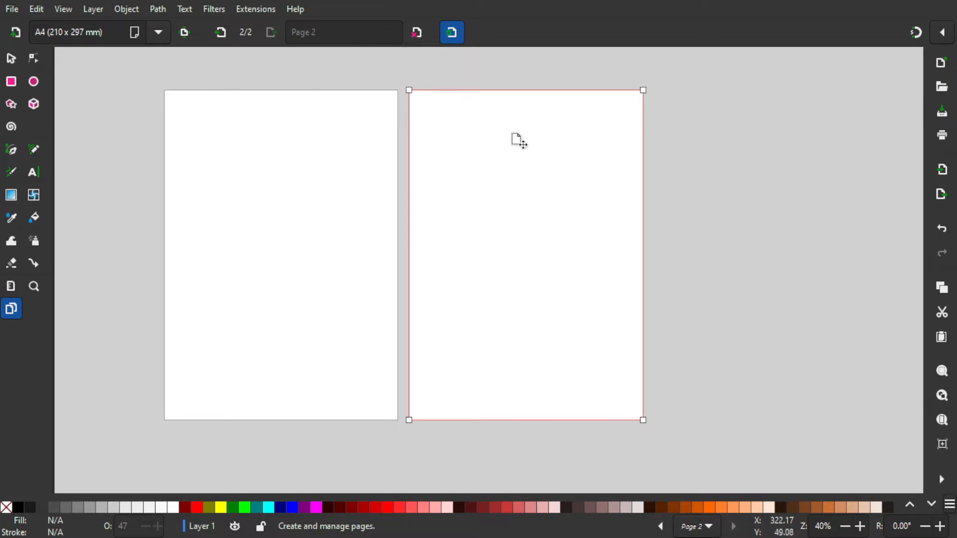
right_click(525, 148)
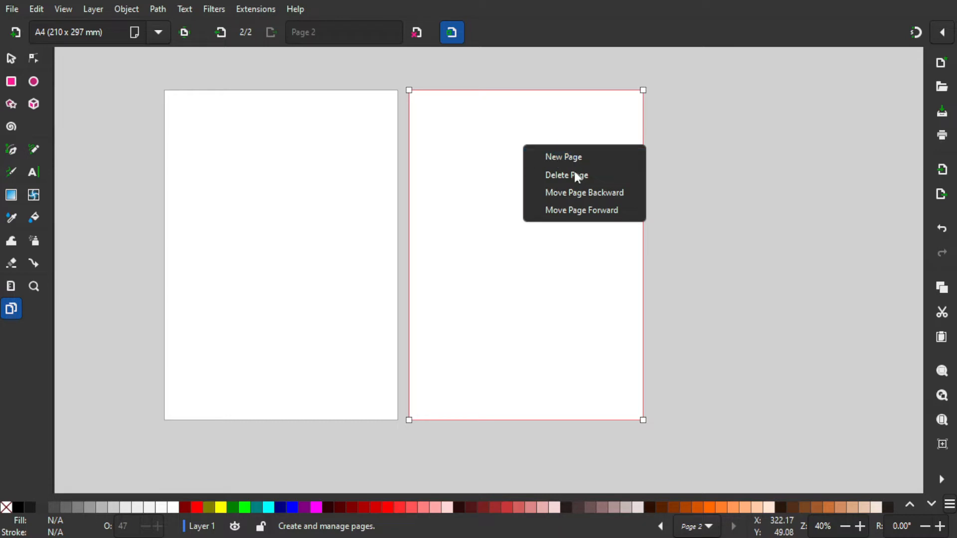
left_click(665, 133)
key("Delete")
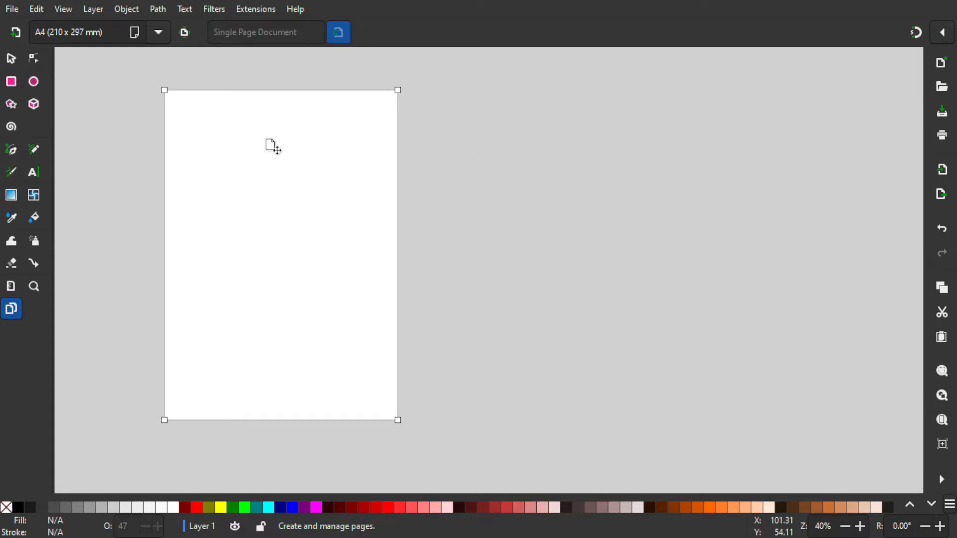
Try the US #10 Envelope size on the page and undo the size change.
left_click(158, 37)
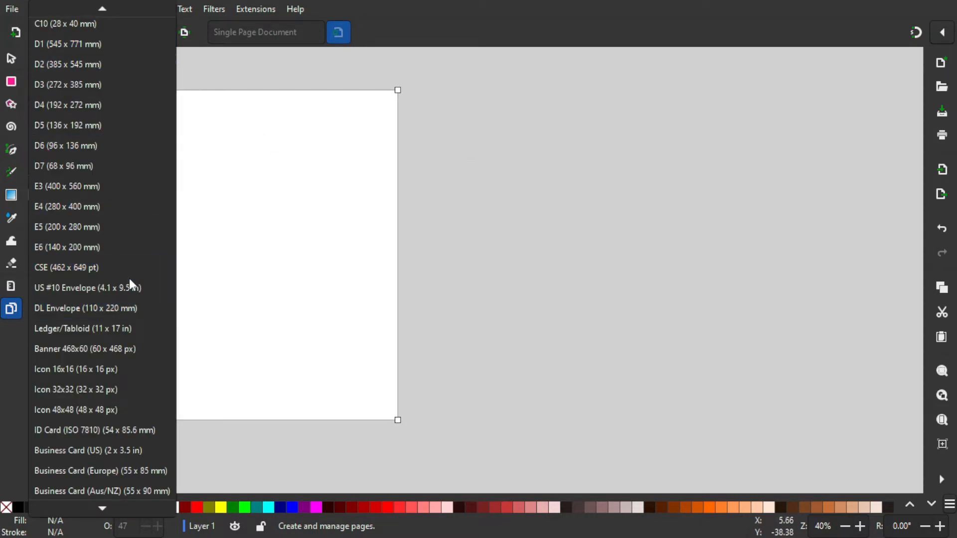
left_click(69, 288)
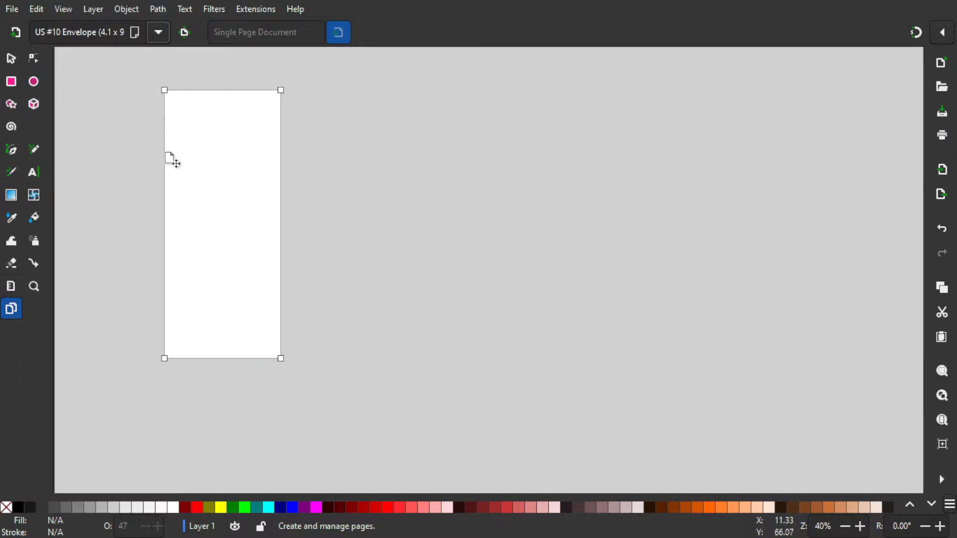
key("ctrl+z")
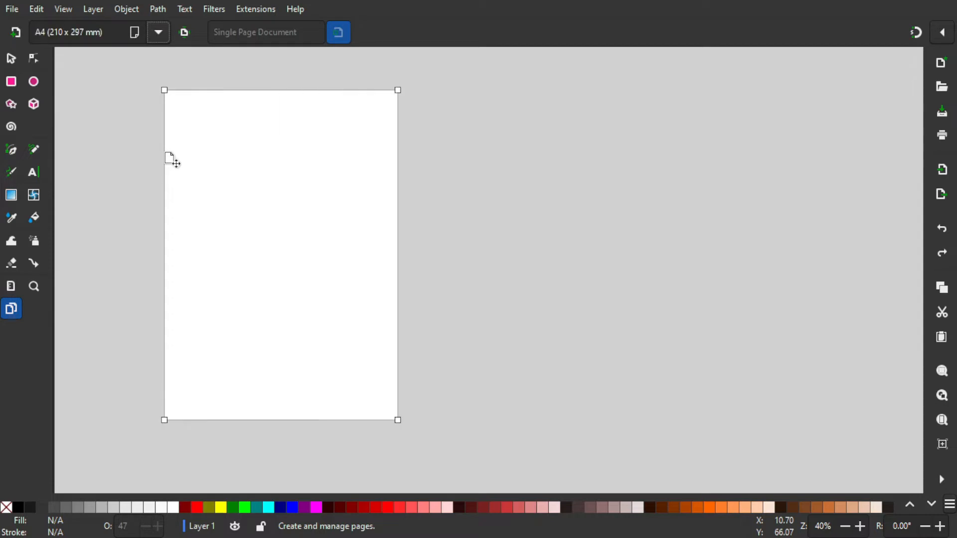
Add two more A4 pages and draw one circle on the first page, two on the second and three on the third.
left_click(15, 33)
left_click(15, 32)
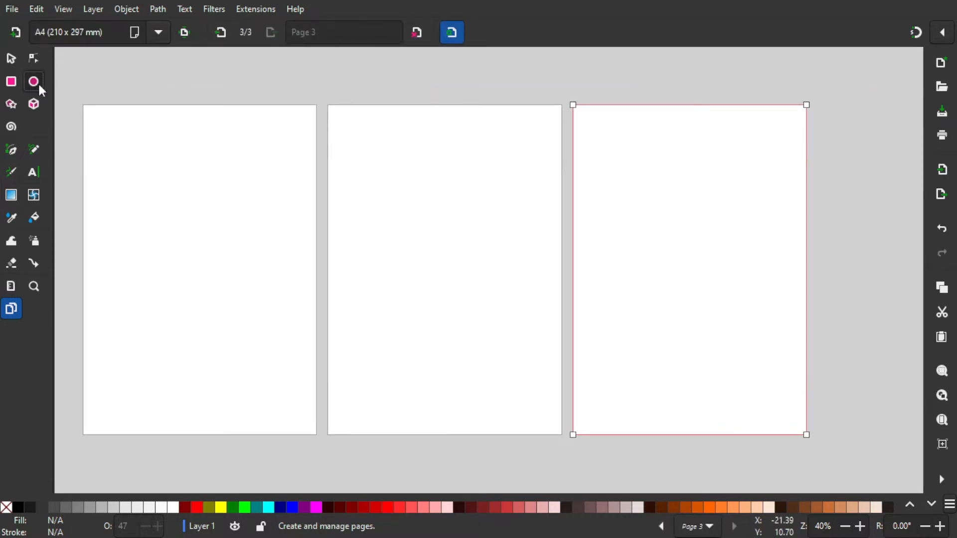
left_click(38, 85)
left_click_drag(190, 187, 223, 219)
left_click_drag(407, 191, 445, 230)
left_click_drag(414, 303, 480, 370)
left_click_drag(609, 127, 684, 204)
mouse_move(667, 267)
left_mouse_down()
mouse_move(717, 318)
mouse_move(746, 399)
left_mouse_up()
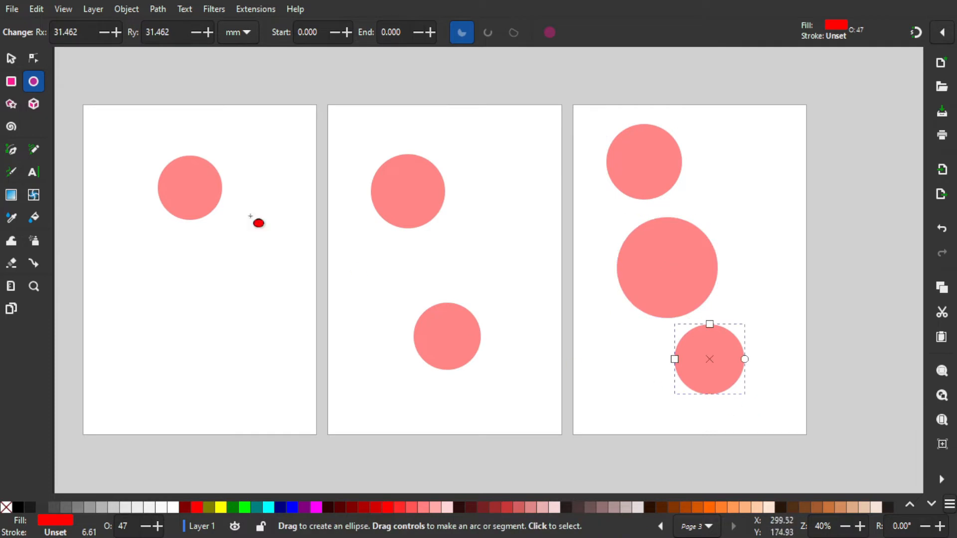
Reactivate the Pages tool and select each of the three pages in turn.
left_click(12, 59)
left_click(11, 309)
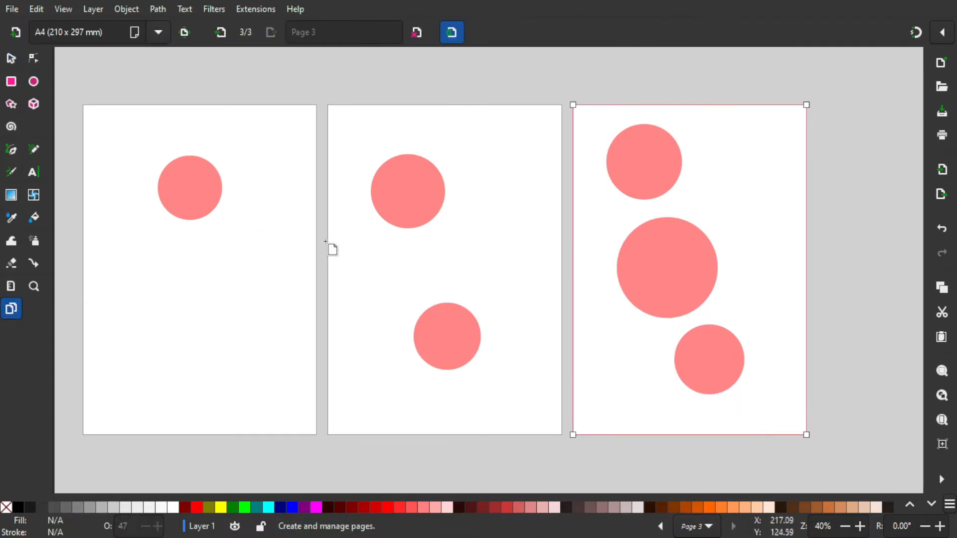
mouse_move(331, 248)
left_mouse_down()
mouse_move(301, 246)
mouse_move(316, 246)
left_mouse_up()
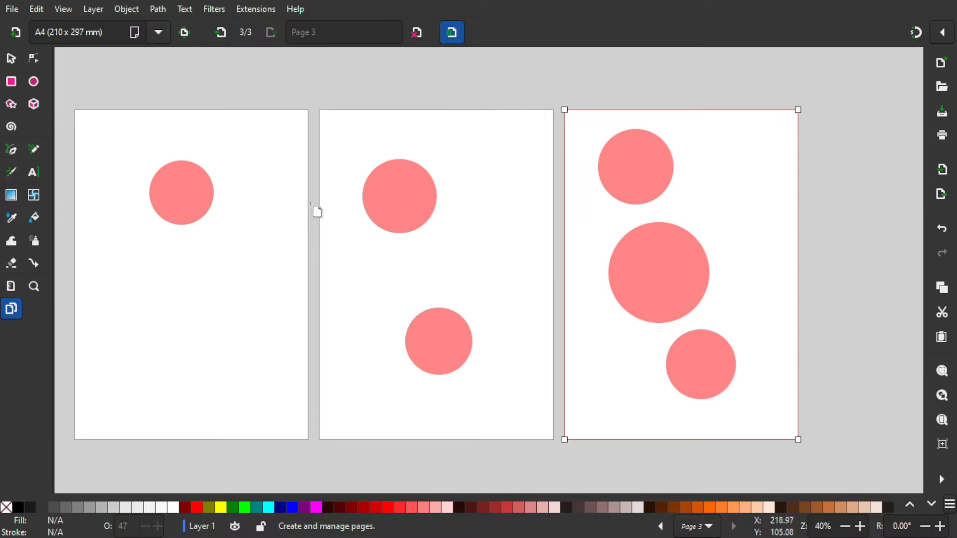
left_click(260, 132)
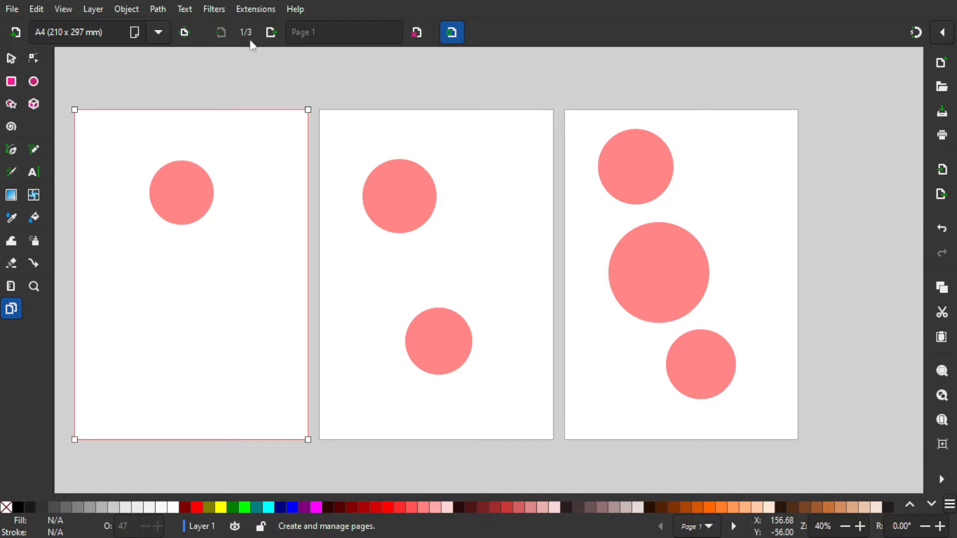
left_click(345, 123)
left_click(601, 125)
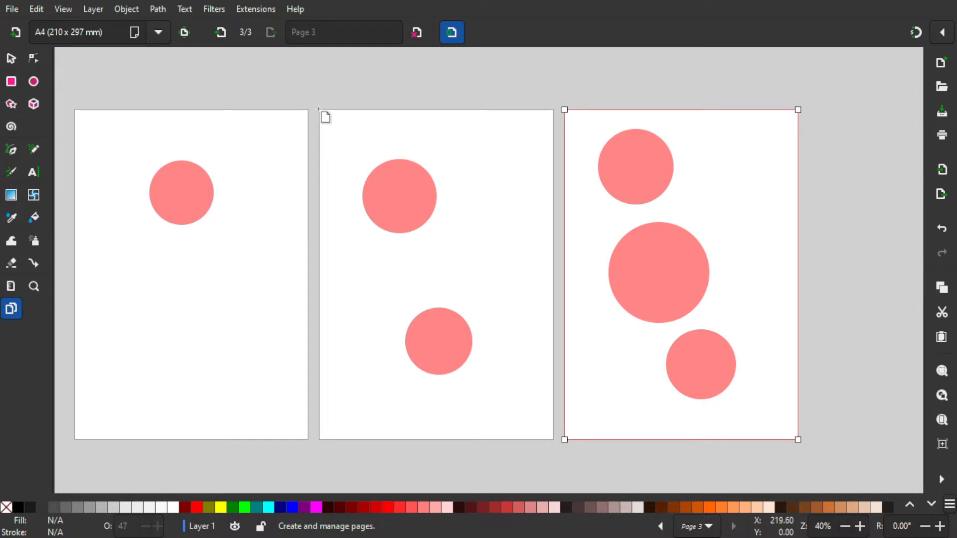
left_click_drag(444, 114, 415, 107)
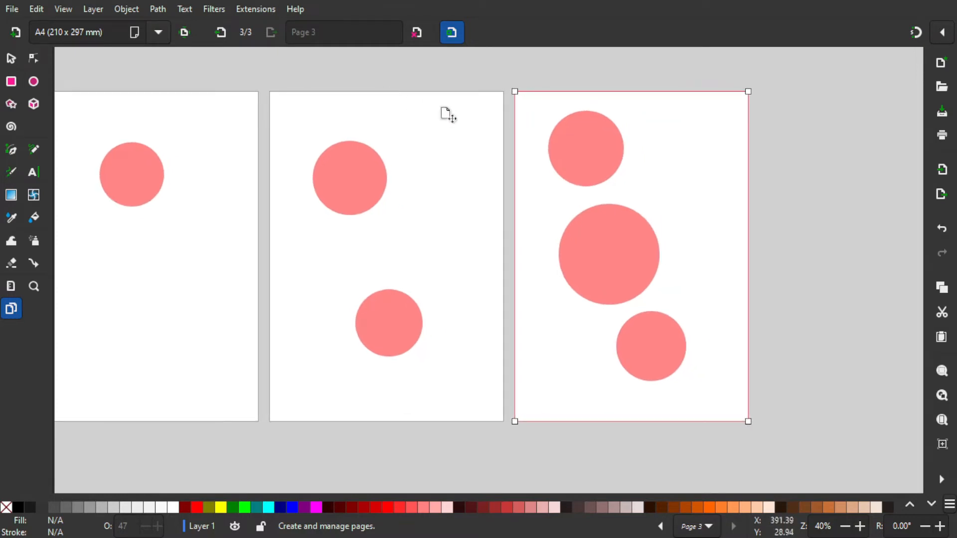
left_click(444, 111)
left_click(184, 146)
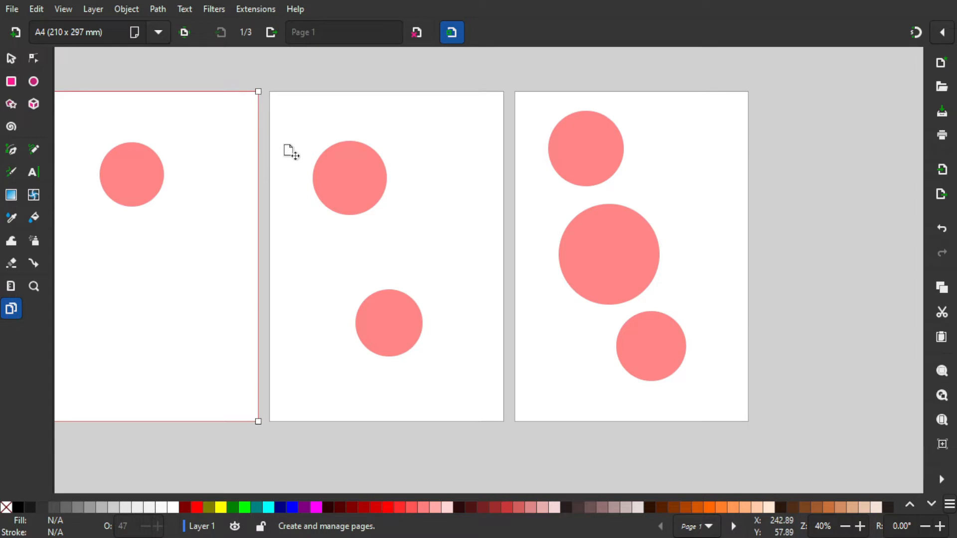
Move the third page one position backward in the page order and forward again to the last position.
left_click(576, 99)
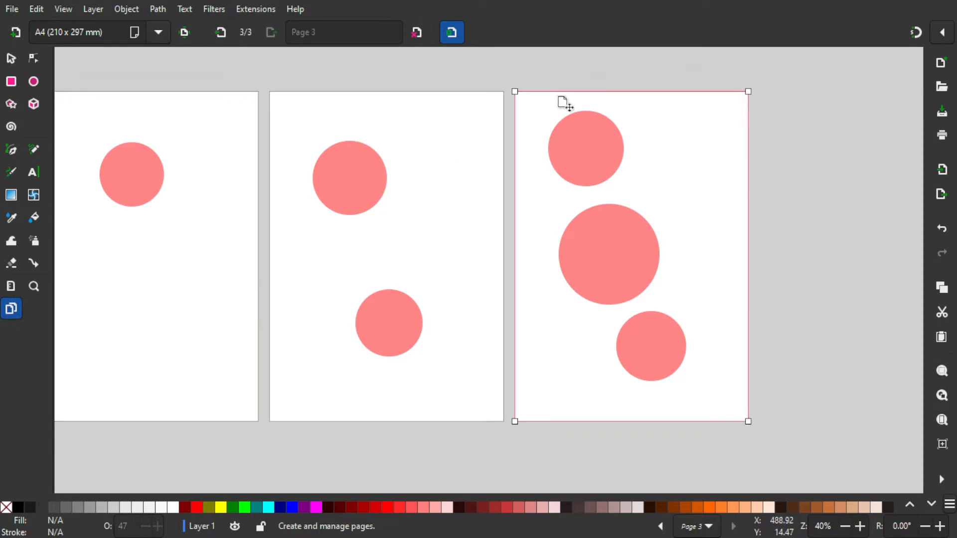
left_click(219, 33)
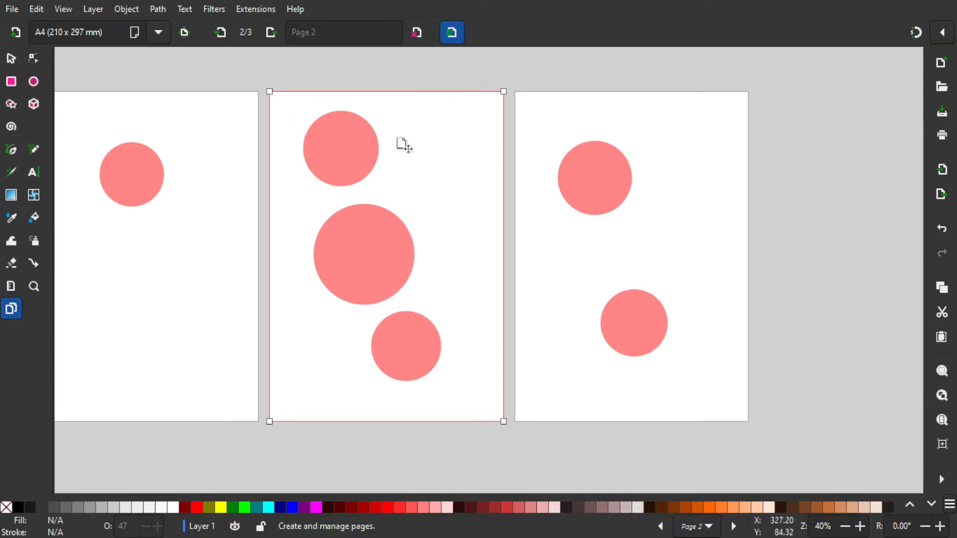
left_click(272, 33)
scroll(389, 126, "right", 1)
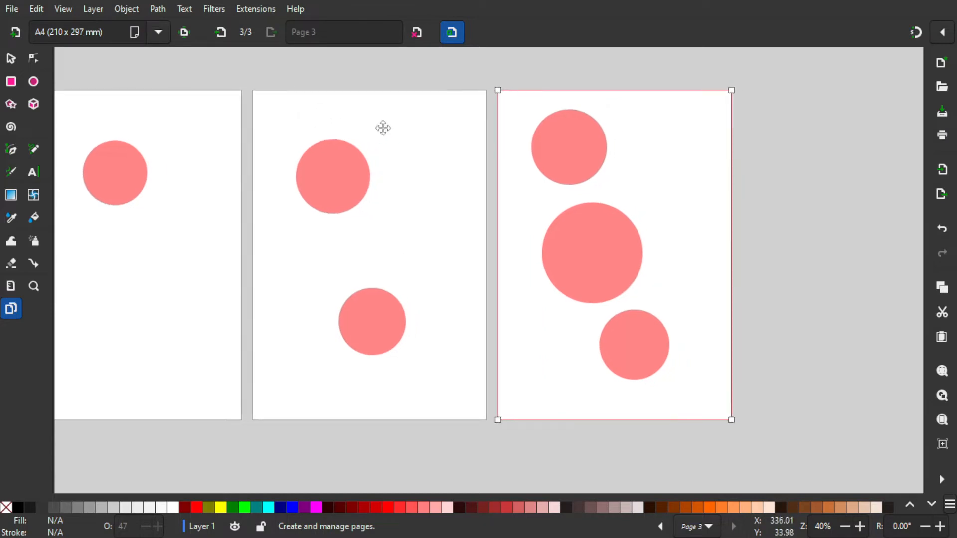
left_click(453, 122)
left_click(224, 124)
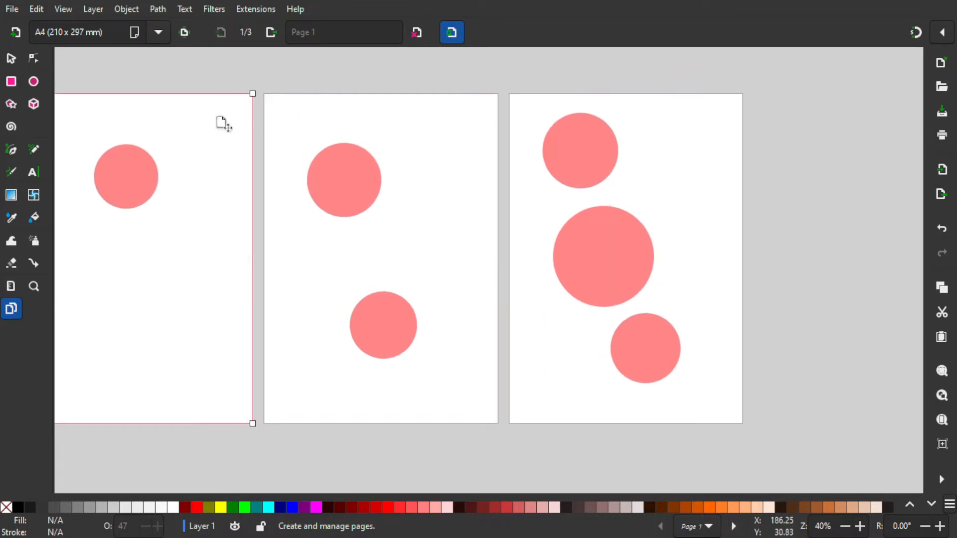
left_click(447, 125)
left_click(541, 114)
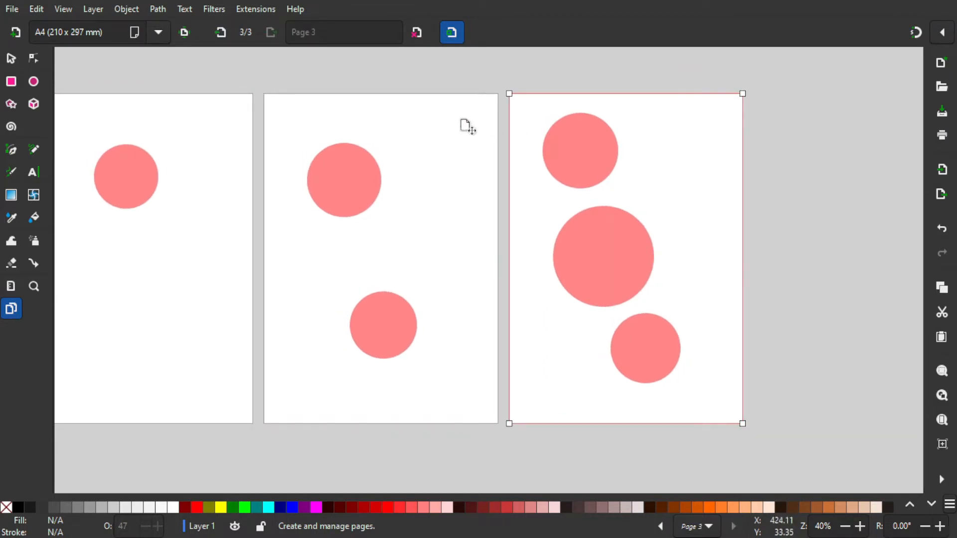
Label the first page, the one with a single circle, "The First".
left_click(242, 114)
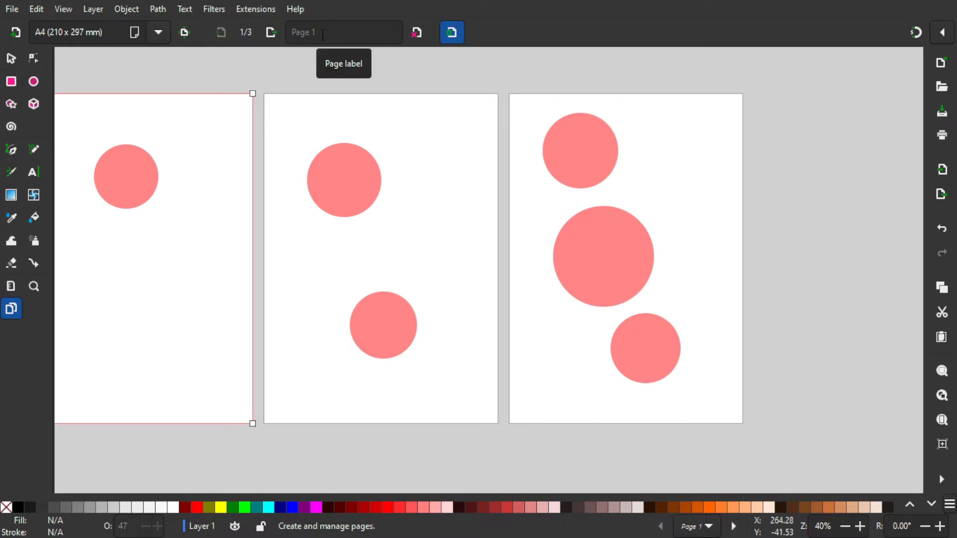
scroll(349, 113, "left", 5)
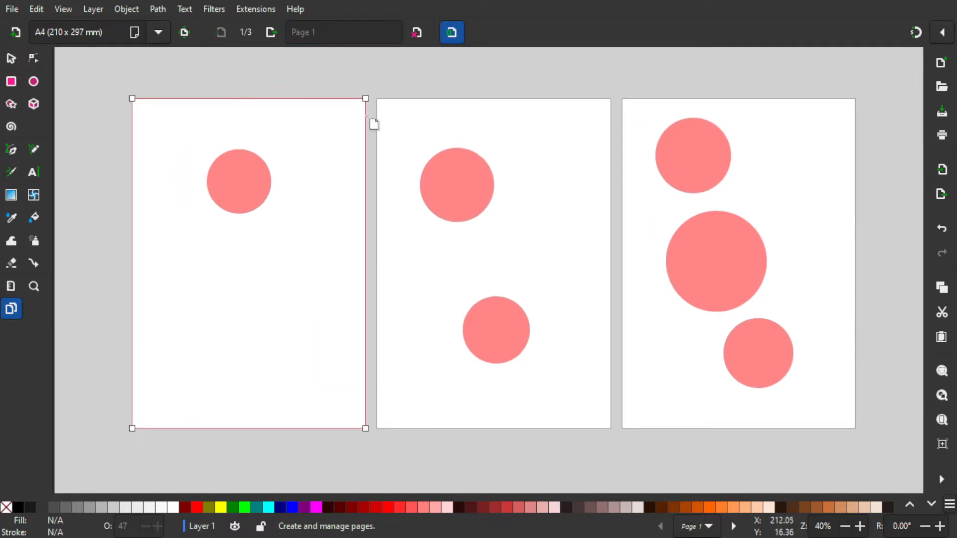
scroll(333, 116, "right", 1)
left_click(325, 35)
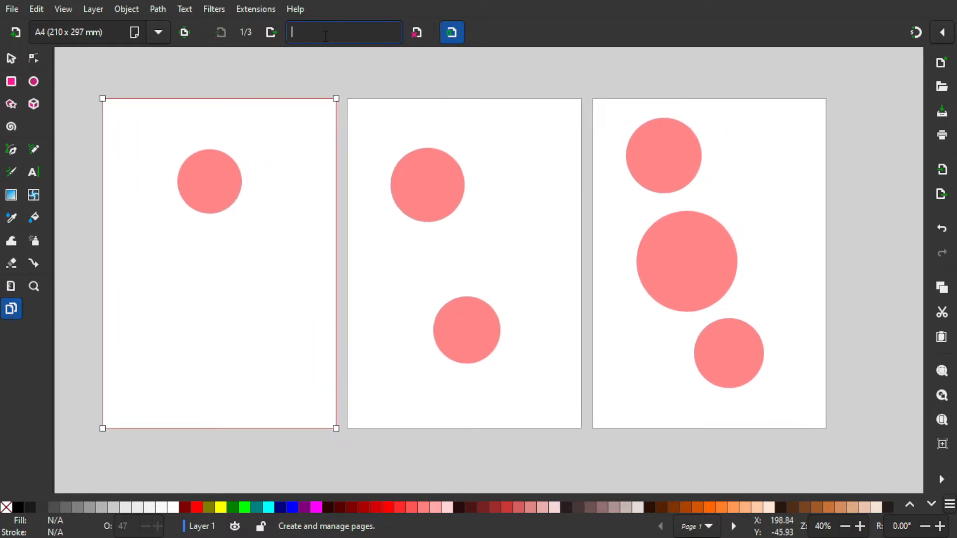
type("The First")
Label the page with two circles "The Second" and the page with three circles "The Thirf".
left_click(411, 109)
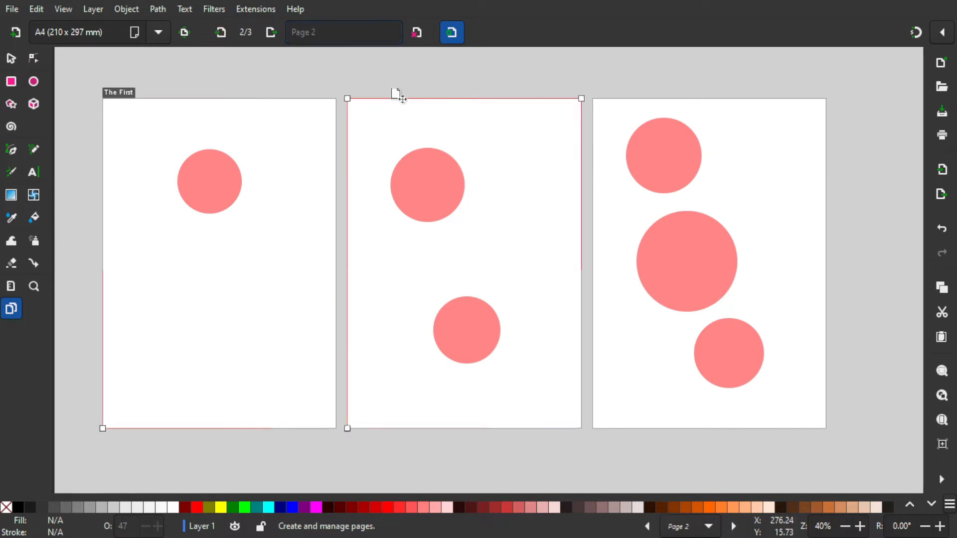
left_click(359, 34)
type("The Second")
left_click(595, 108)
left_click(339, 33)
type("The Thirf")
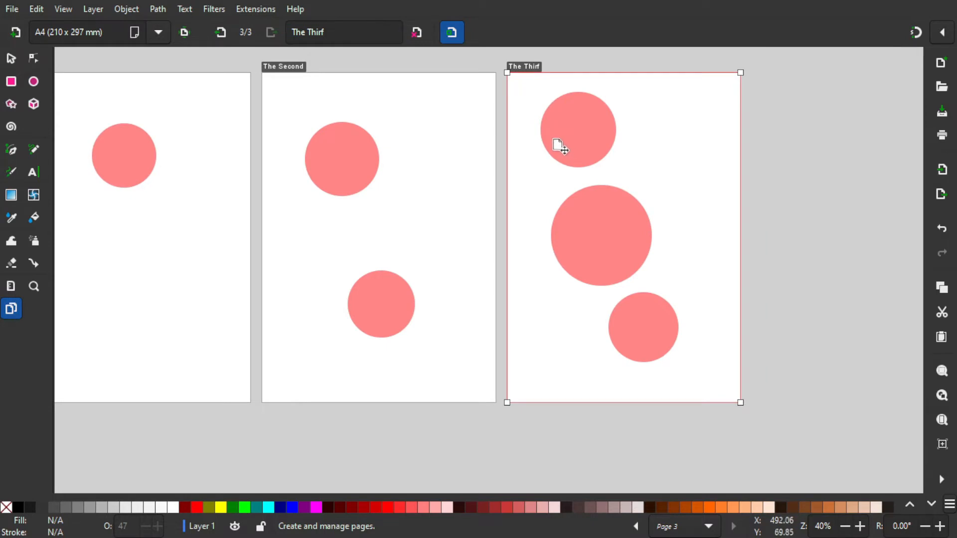
Move the third page up and to the right of the row, and the second page down into the gap between its neighbours.
left_click_drag(486, 134, 468, 143)
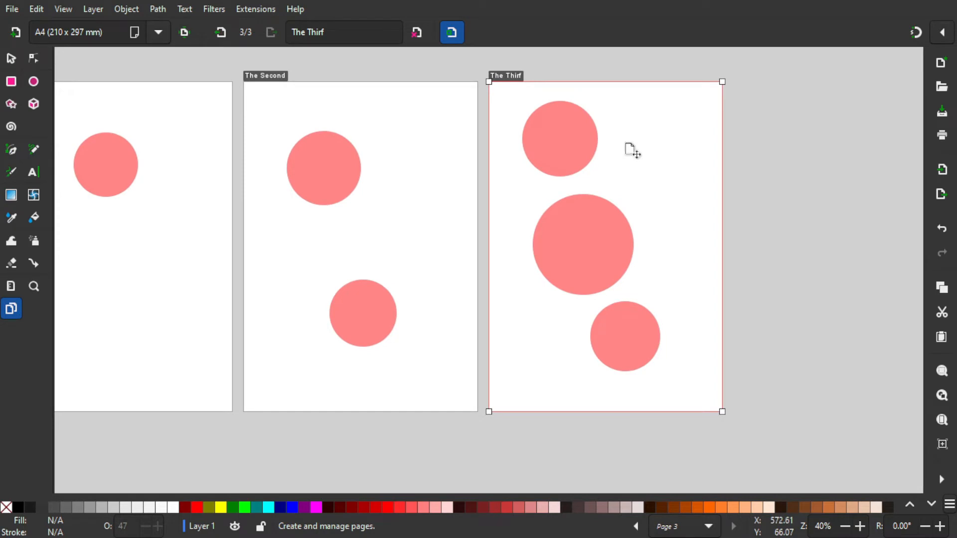
left_click_drag(626, 163, 788, 122)
scroll(593, 164, "down", 2)
left_click(439, 150)
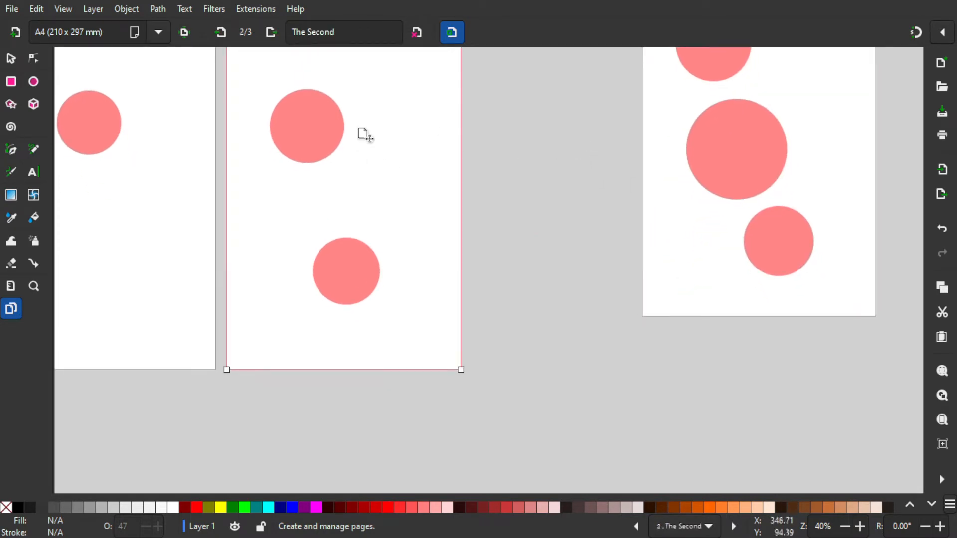
left_click_drag(366, 135, 455, 226)
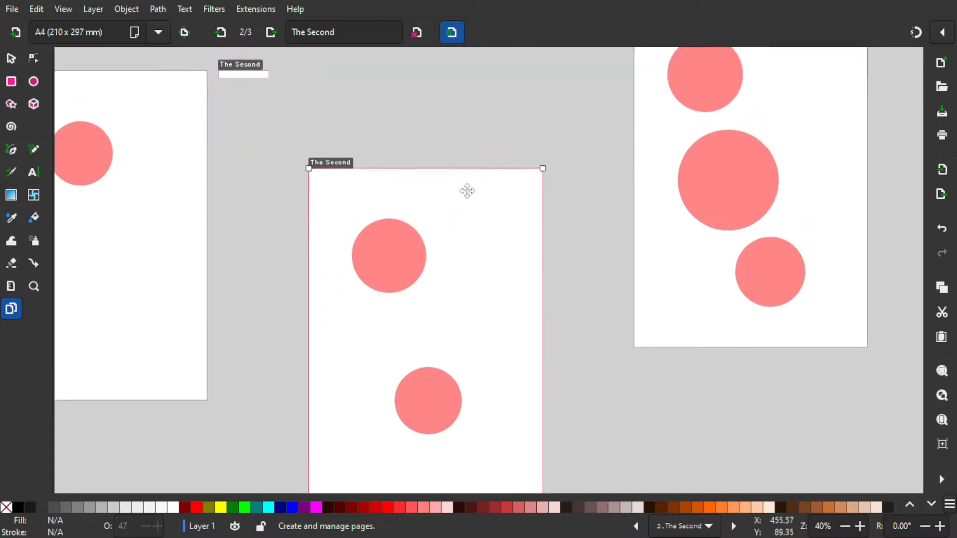
left_click_drag(467, 191, 388, 258)
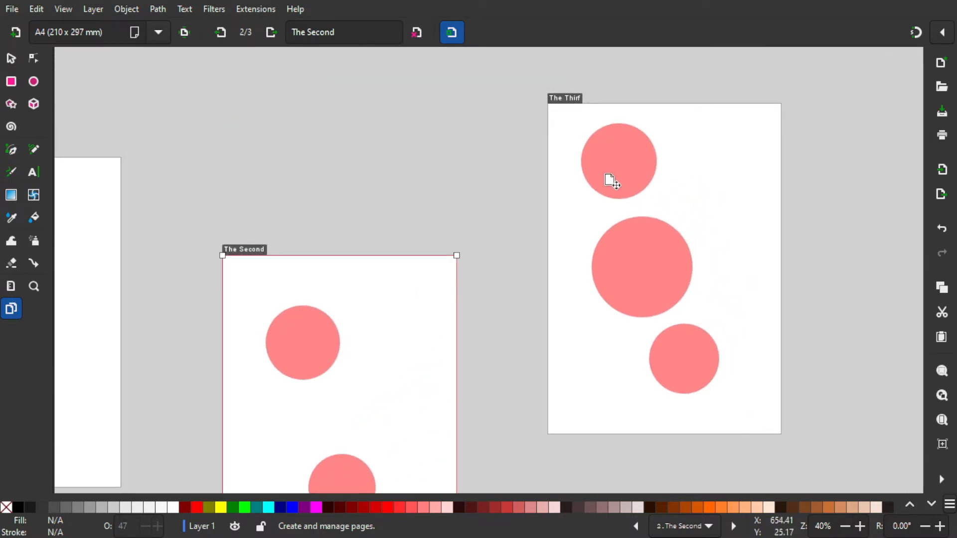
Shift the third and second pages slightly up and left on the canvas, and raise the first page slightly to the right.
left_click_drag(603, 173, 545, 154)
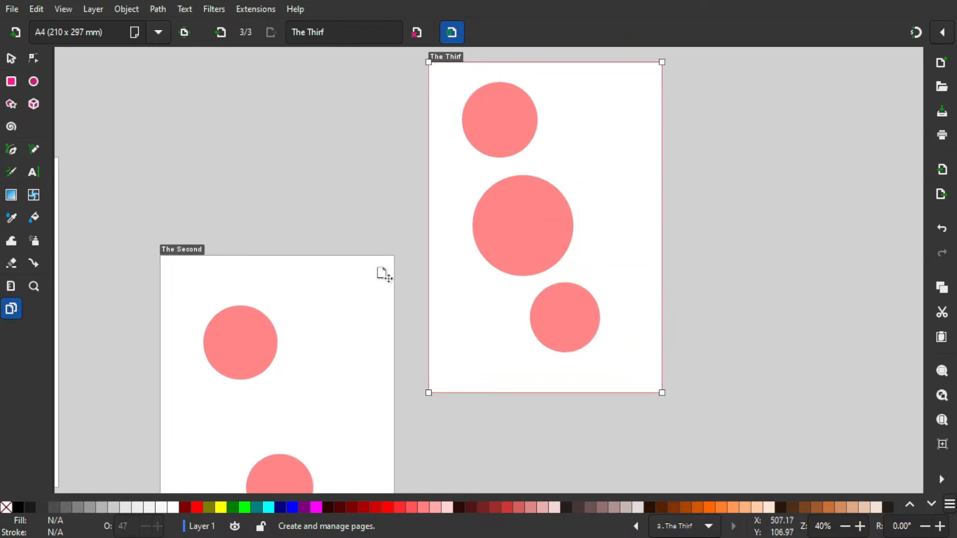
left_click_drag(384, 274, 344, 246)
scroll(322, 183, "left", 6)
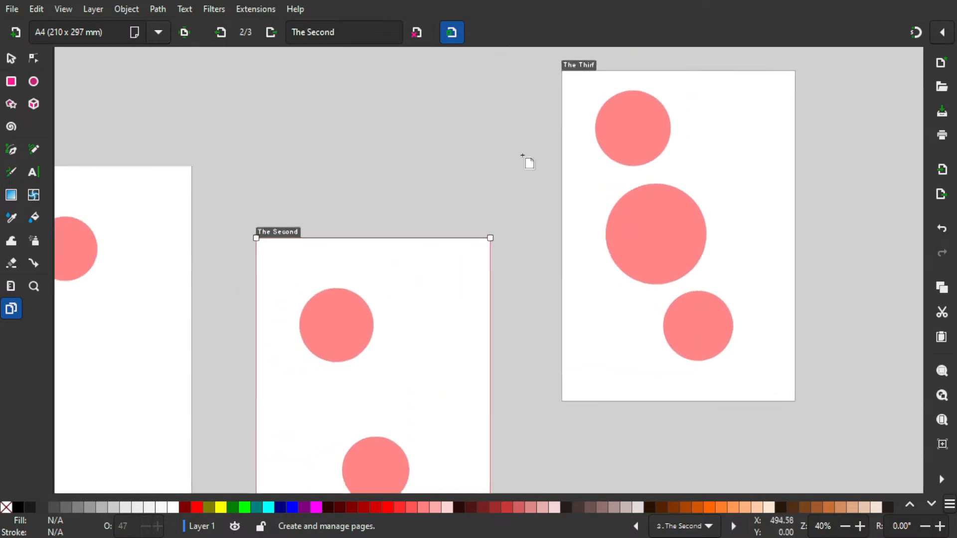
left_click_drag(177, 219, 202, 153)
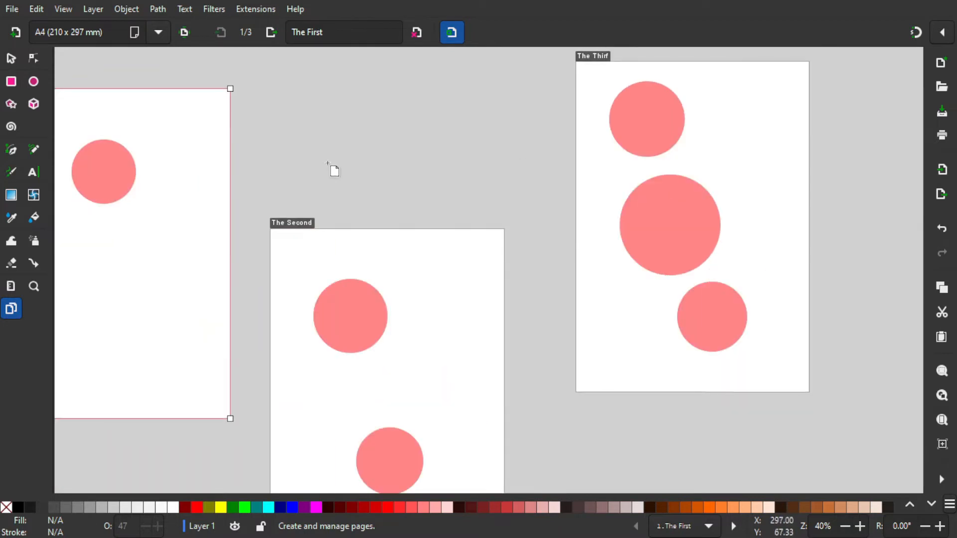
Turn off moving overlapping objects and move the third page up and to the right without its circles.
left_click_drag(352, 157, 392, 131)
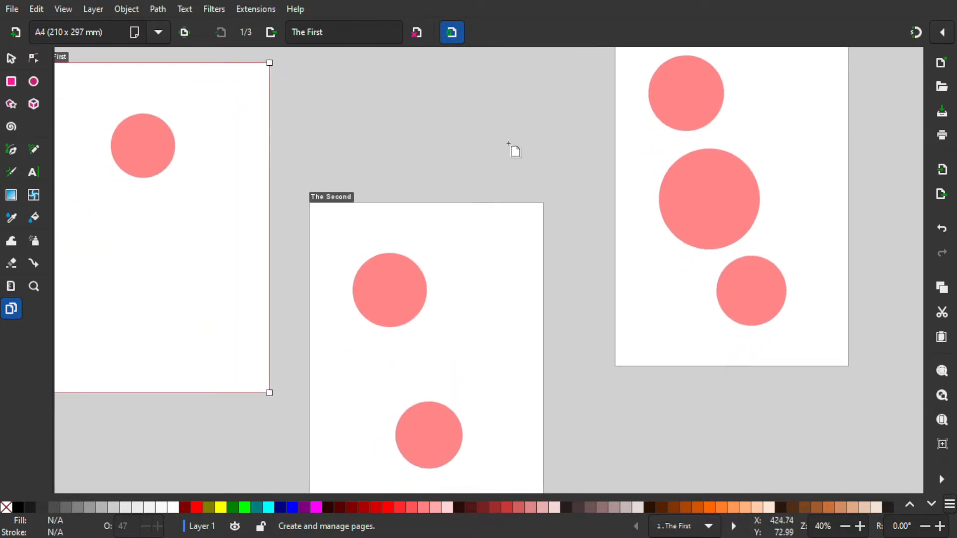
left_click_drag(513, 147, 414, 218)
left_click(584, 153)
left_click_drag(651, 155, 622, 155)
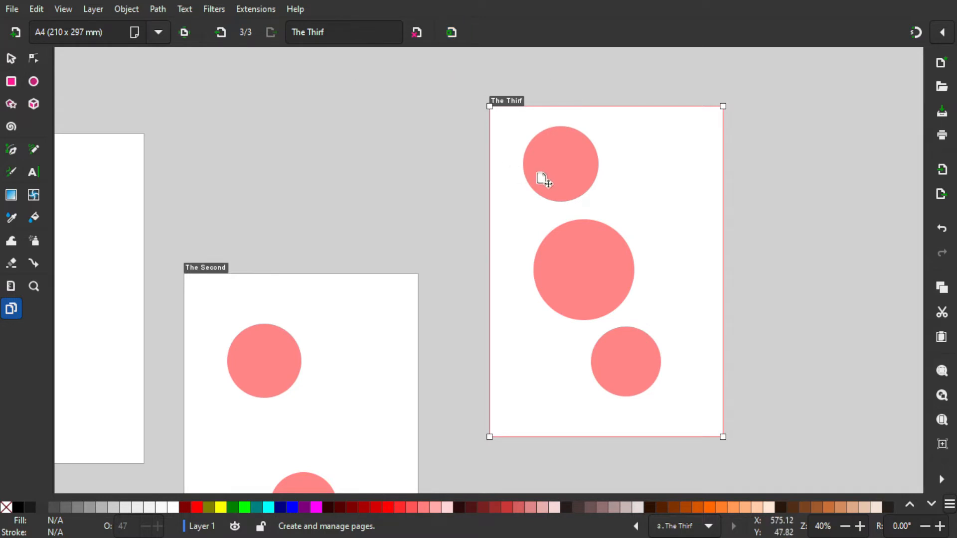
left_click_drag(542, 179, 435, 150)
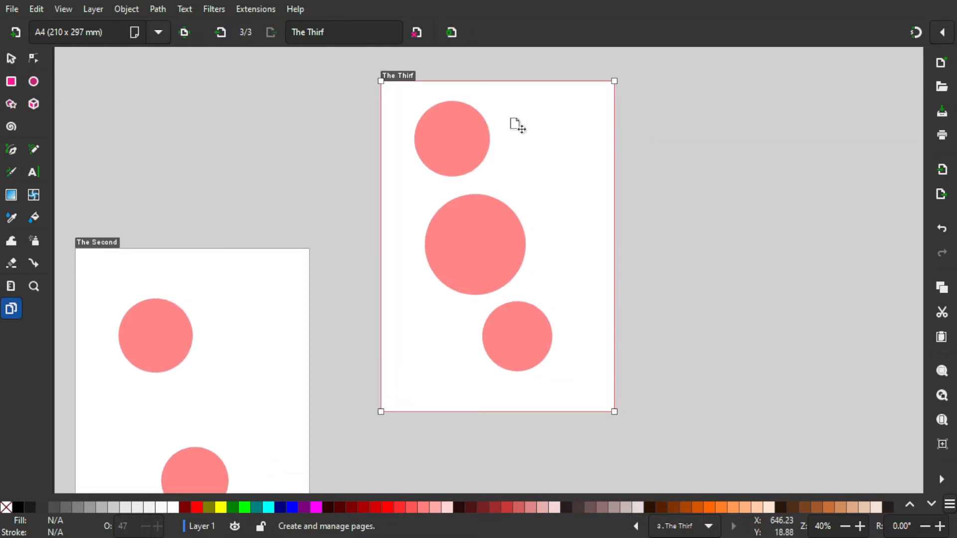
left_click_drag(510, 118, 584, 95)
scroll(519, 141, "right", 3)
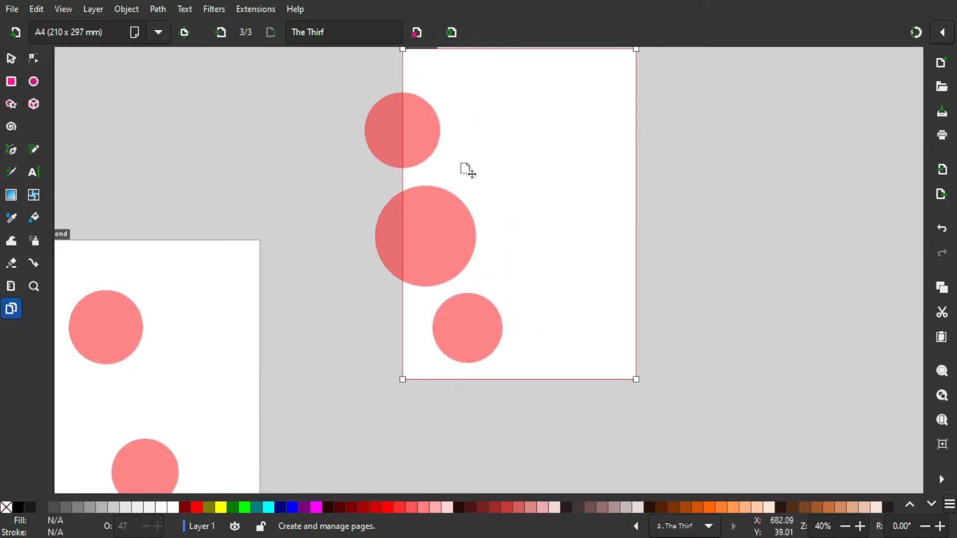
Move the second page up and to the right, leaving its two circles behind.
scroll(372, 180, "left", 10)
scroll(371, 180, "down", 3)
left_click_drag(438, 204, 504, 164)
scroll(420, 249, "right", 3)
scroll(420, 249, "up", 2)
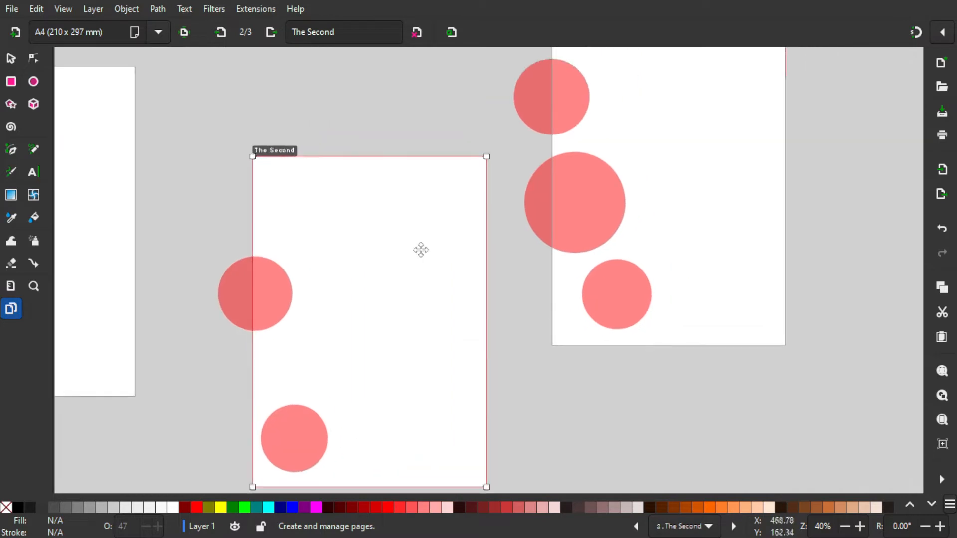
Turn on moving overlapping objects, then move the third page up and right and the second page up, both with their circles.
left_click_drag(421, 249, 354, 293)
left_click_drag(447, 193, 368, 208)
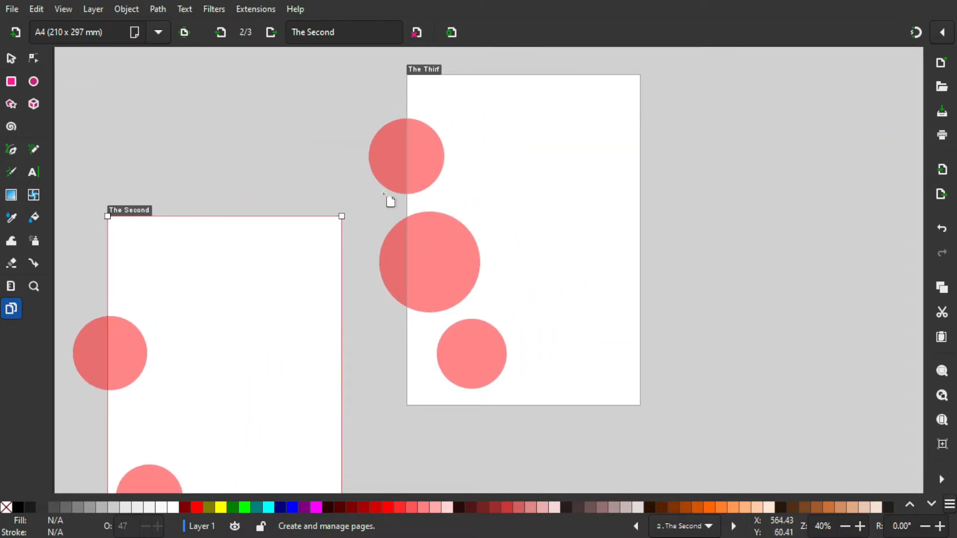
left_click(452, 33)
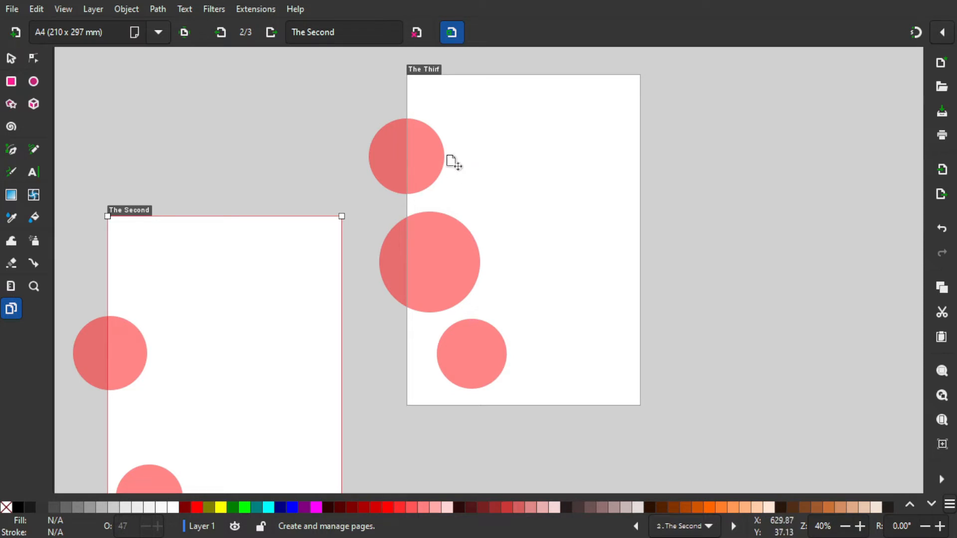
left_click(449, 157)
left_click_drag(449, 156, 547, 134)
left_click_drag(602, 123, 616, 120)
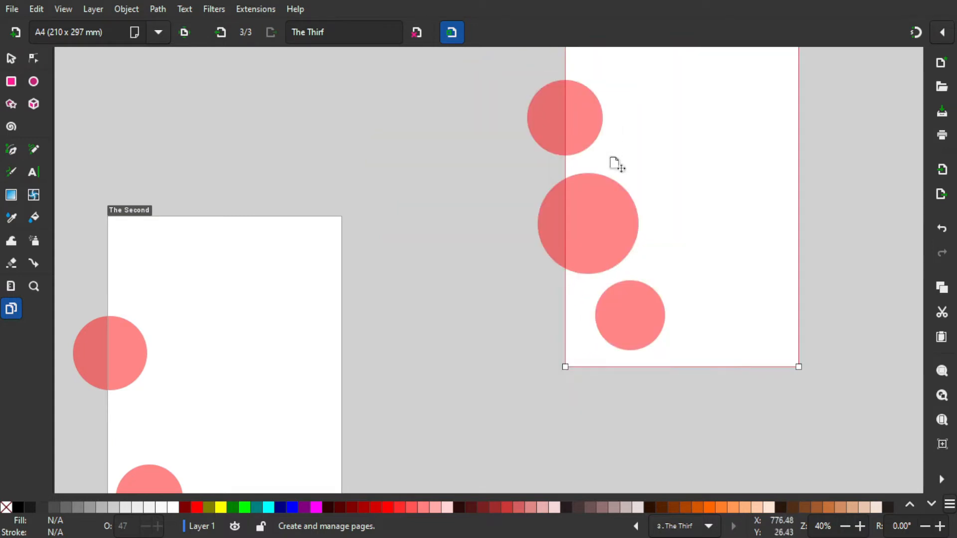
left_click_drag(415, 247, 568, 138)
left_click_drag(456, 194, 573, 275)
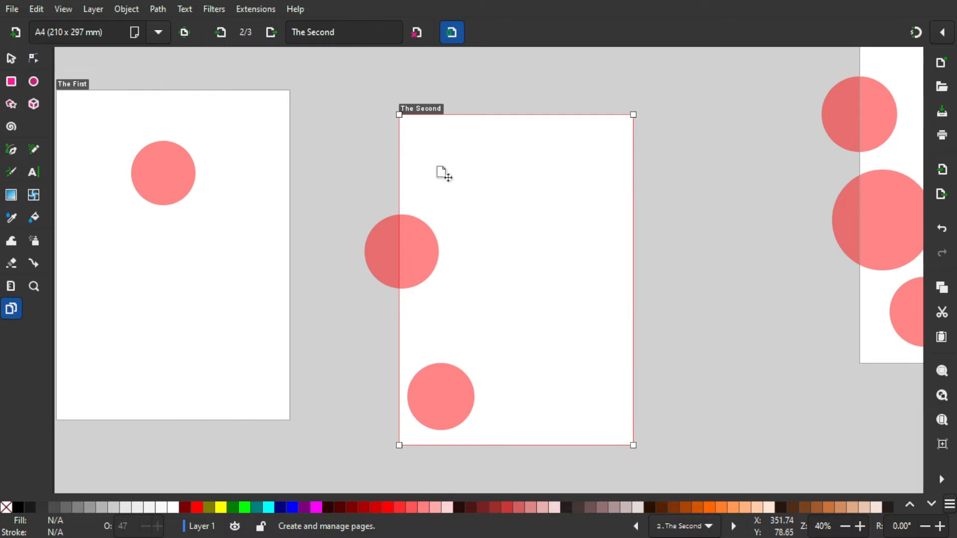
Turn off moving overlapping objects and shift the second page left so that it surrounds its two circles.
left_click(451, 32)
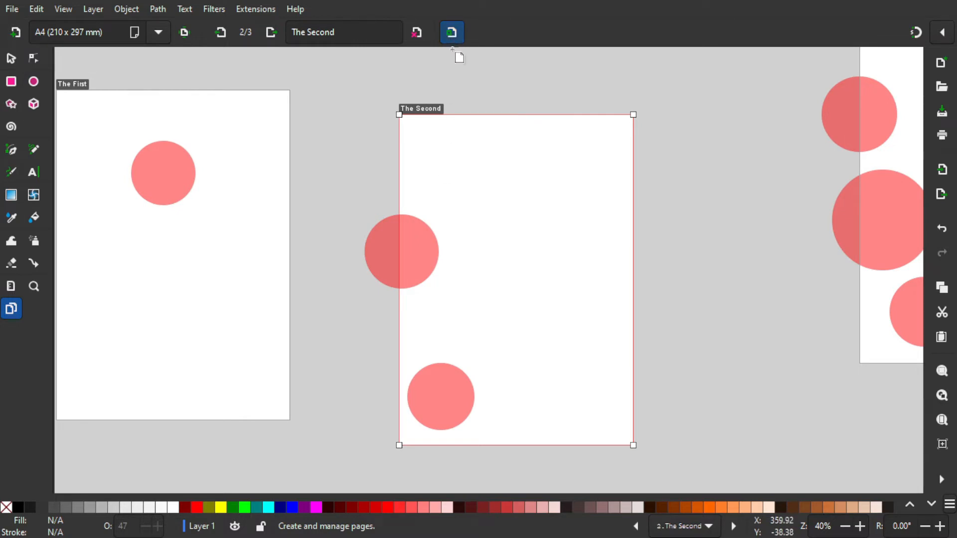
left_click_drag(489, 194, 426, 183)
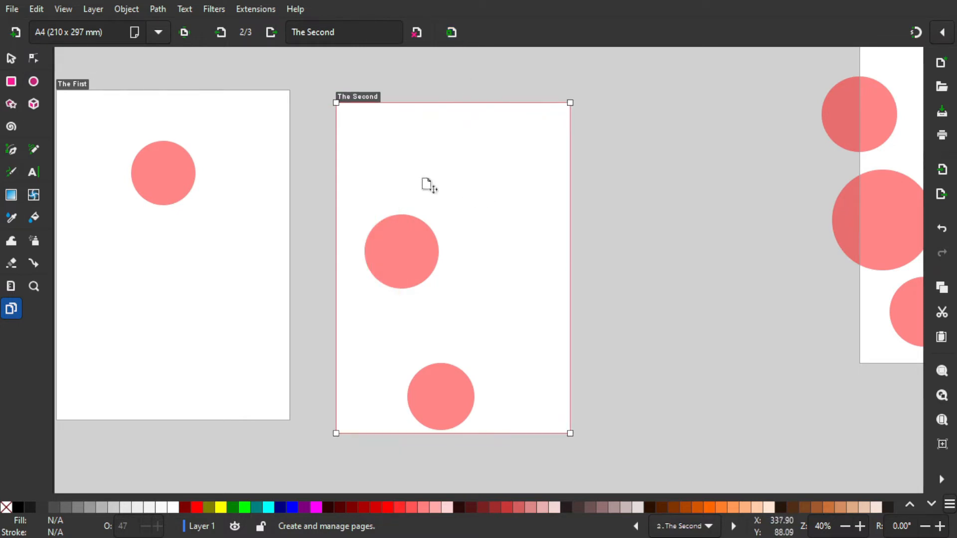
left_click_drag(544, 222, 459, 173)
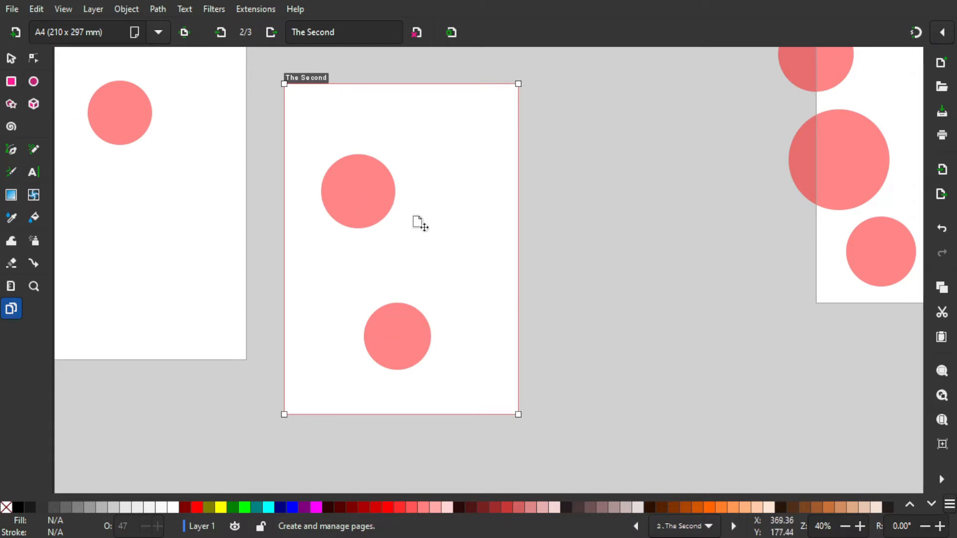
Try fitting the second page to its whole content and to its upper circle alone, undoing each resize.
key("ctrl+shift+r")
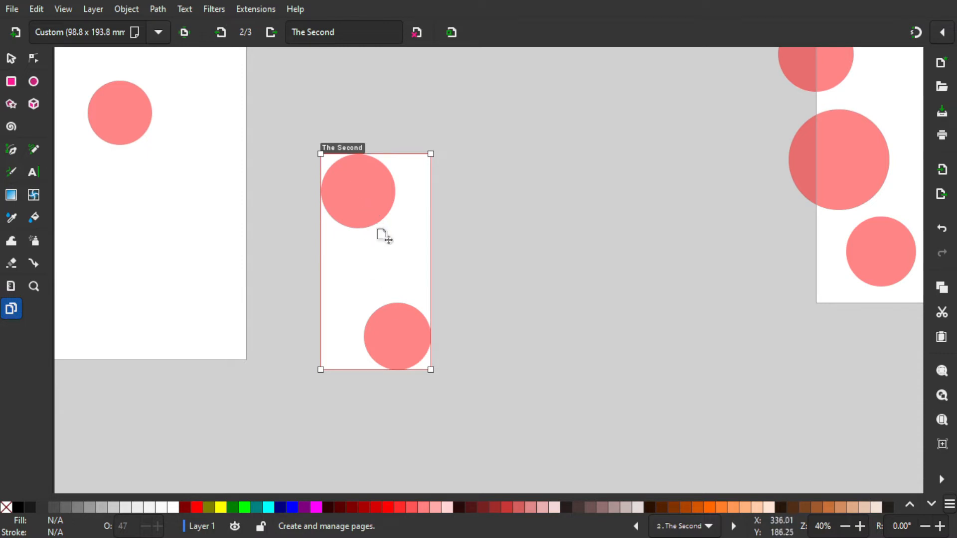
key("ctrl+z")
left_click(11, 58)
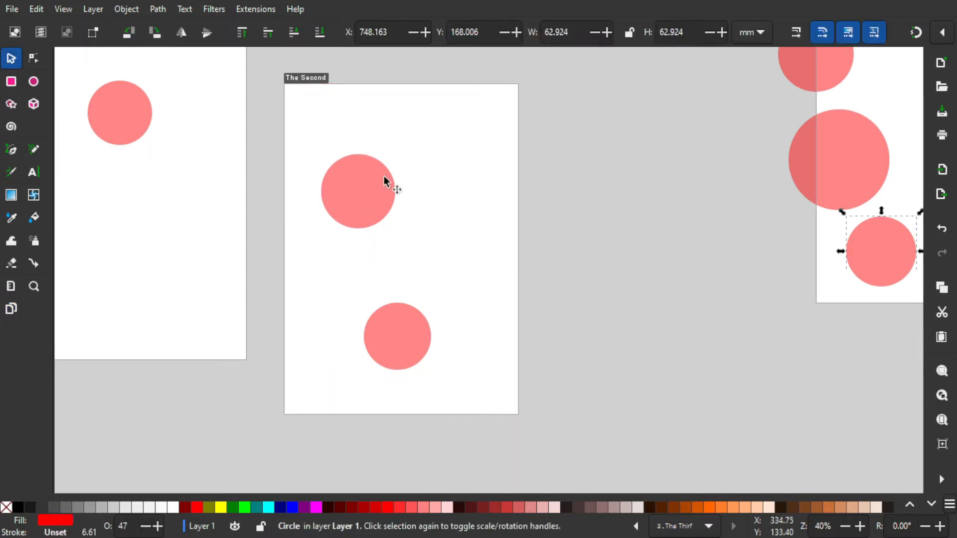
left_click(384, 177)
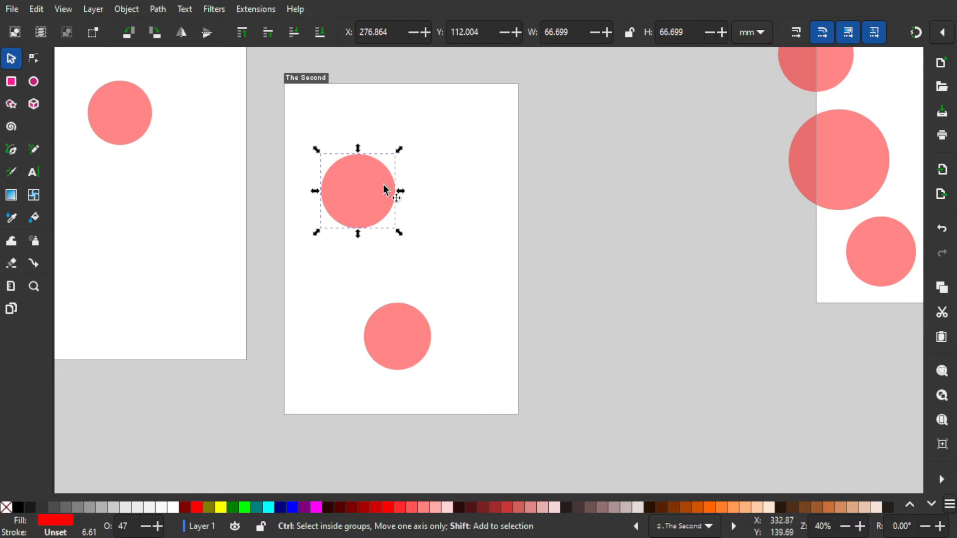
key("ctrl+shift+r")
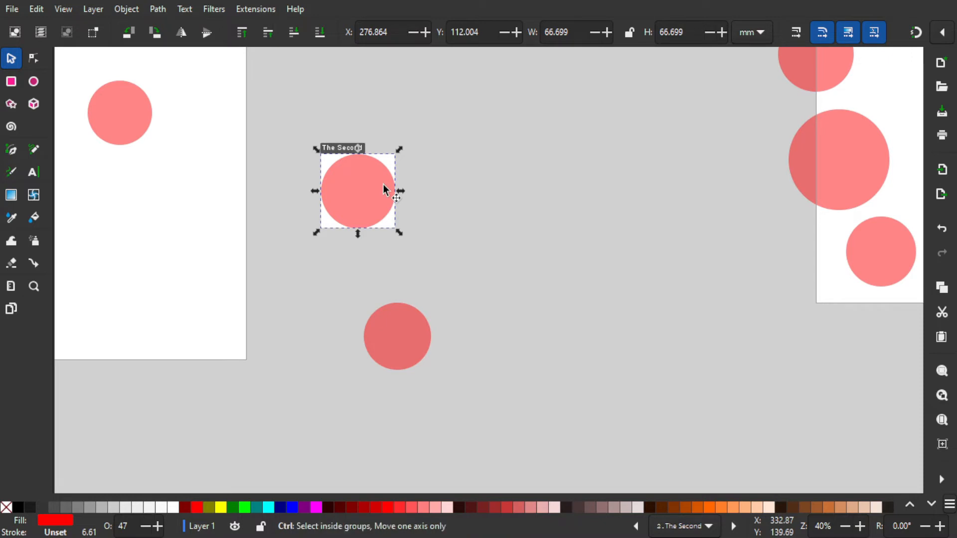
key("ctrl+z")
Resize the second page to fit both of its circles, and the third page to fit its lowest circle.
left_click(408, 322, "shift")
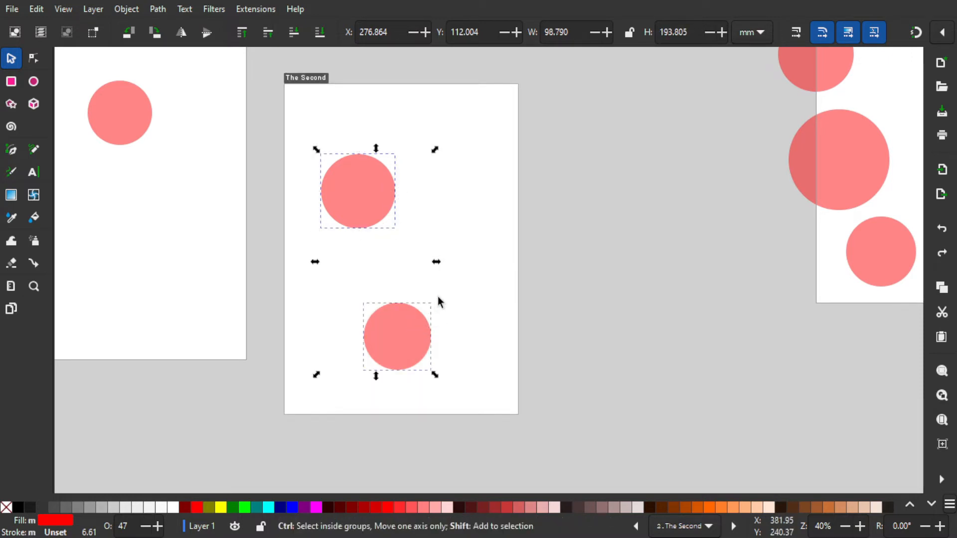
key("ctrl+shift+r")
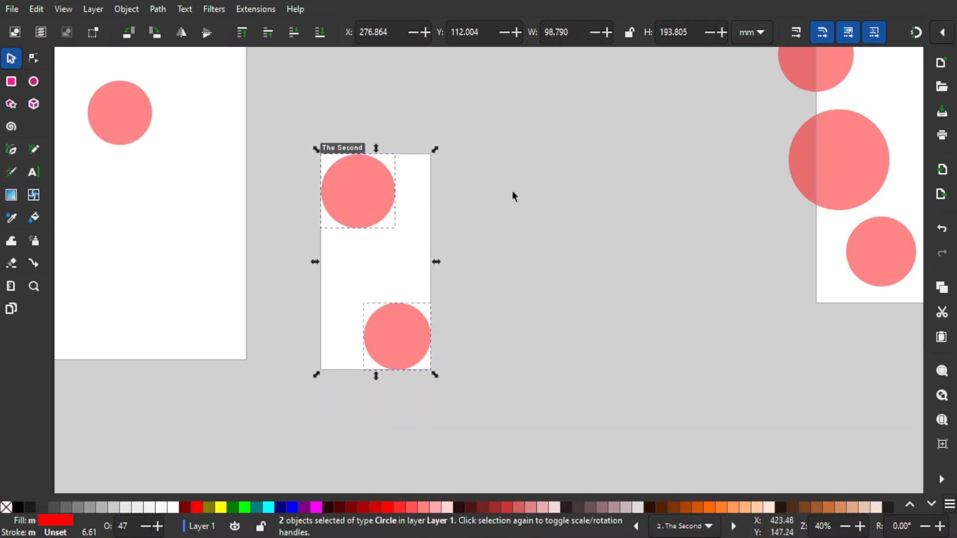
left_click(512, 208)
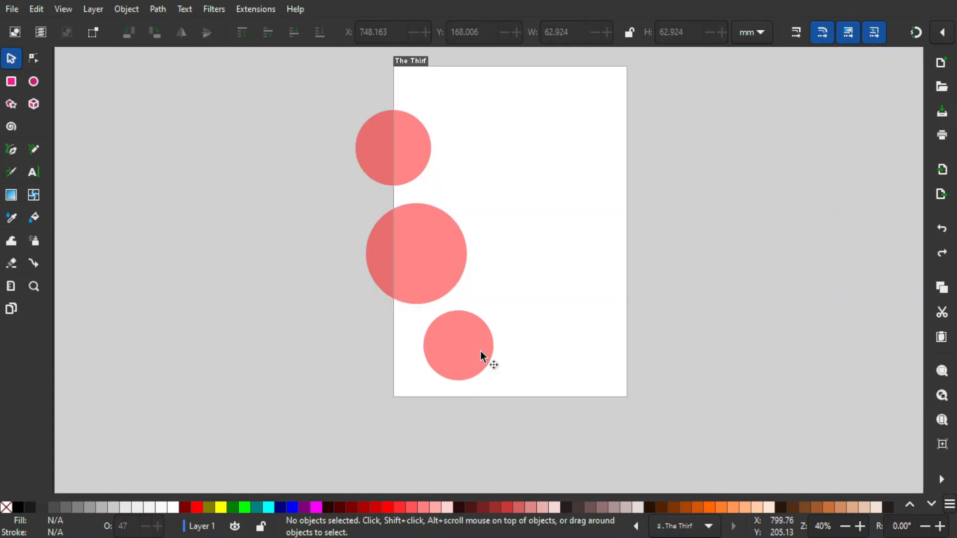
left_click(480, 356)
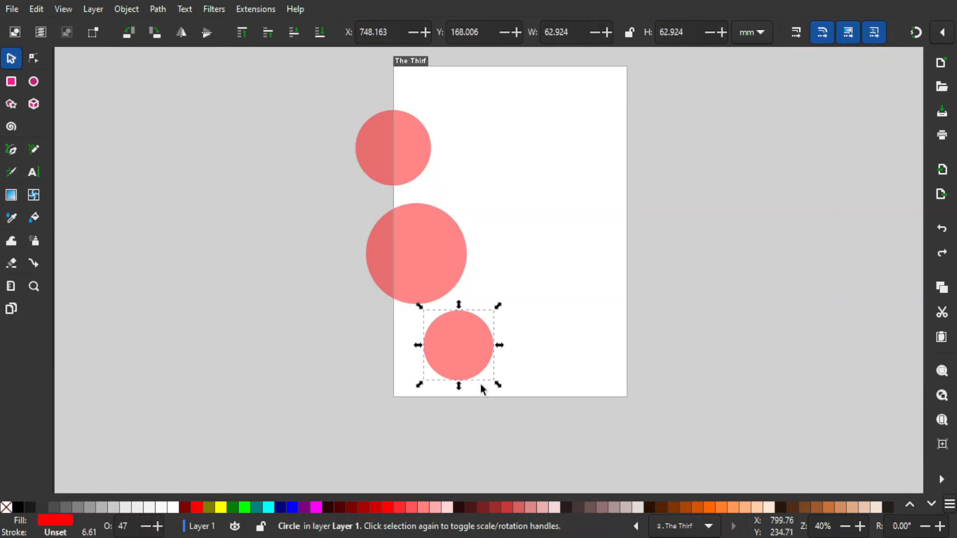
key("ctrl+shift+r")
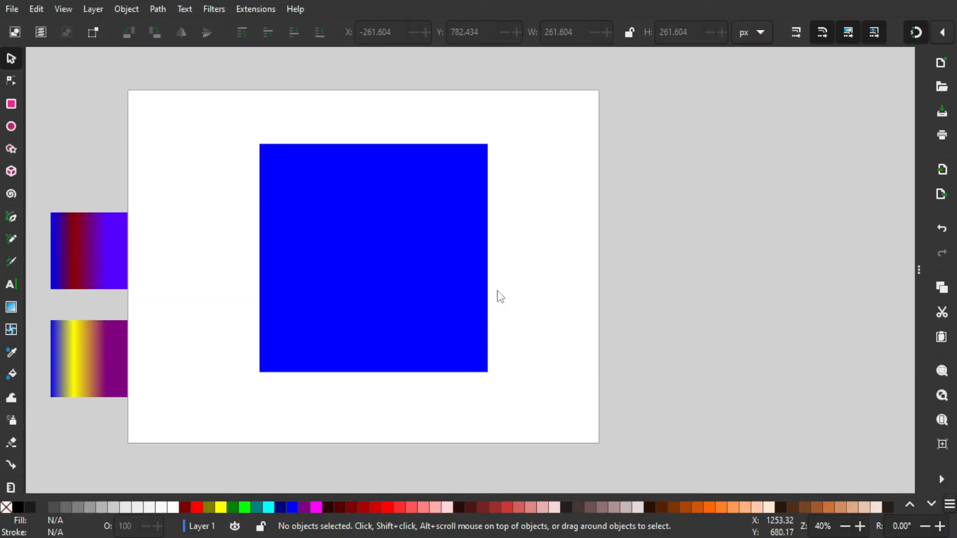
Apply a linear gradient fill to the large blue square and select the gradient's end handle on the canvas.
left_click(349, 242)
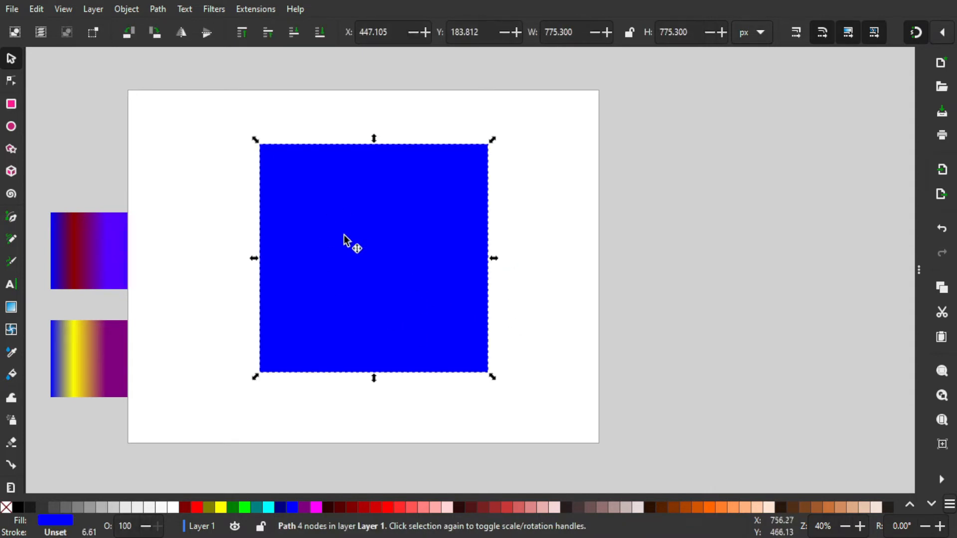
left_click(920, 263)
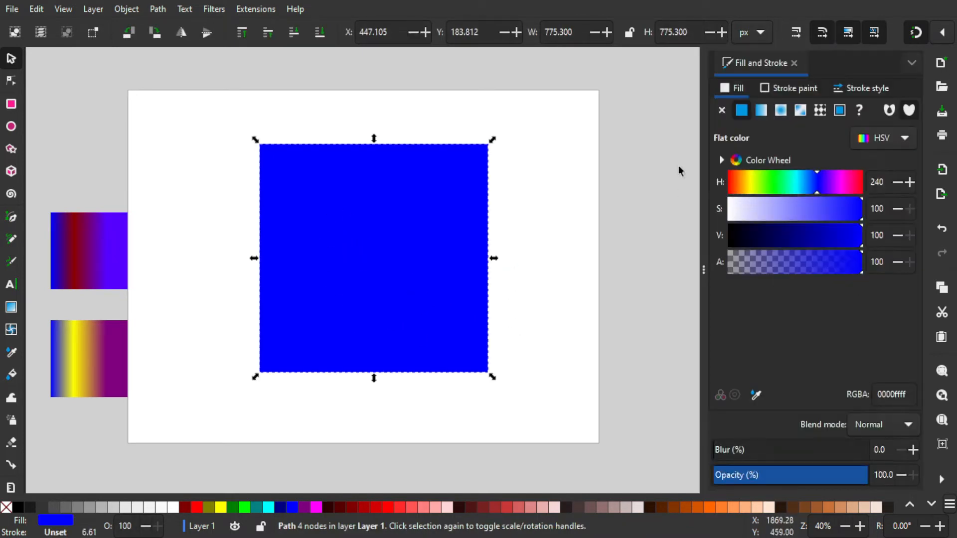
left_click(761, 112)
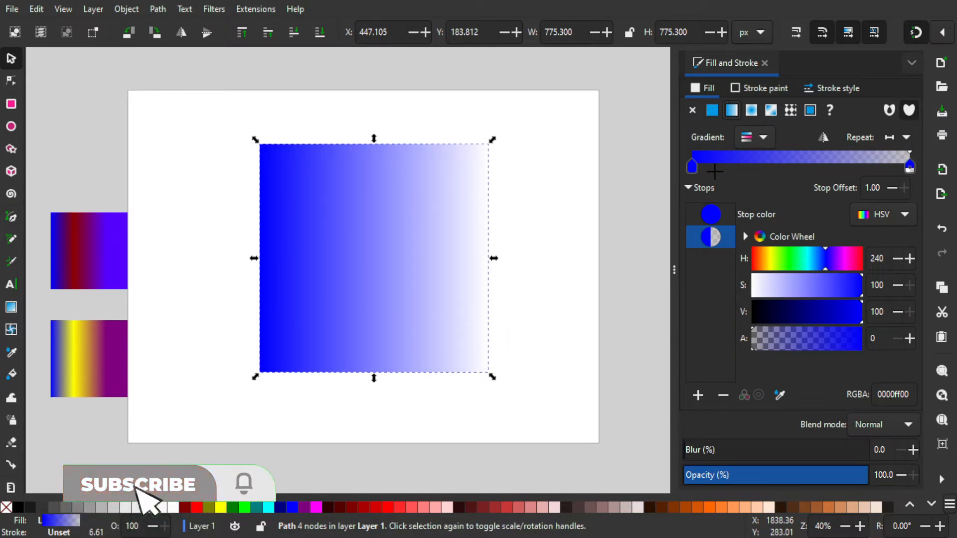
key("g")
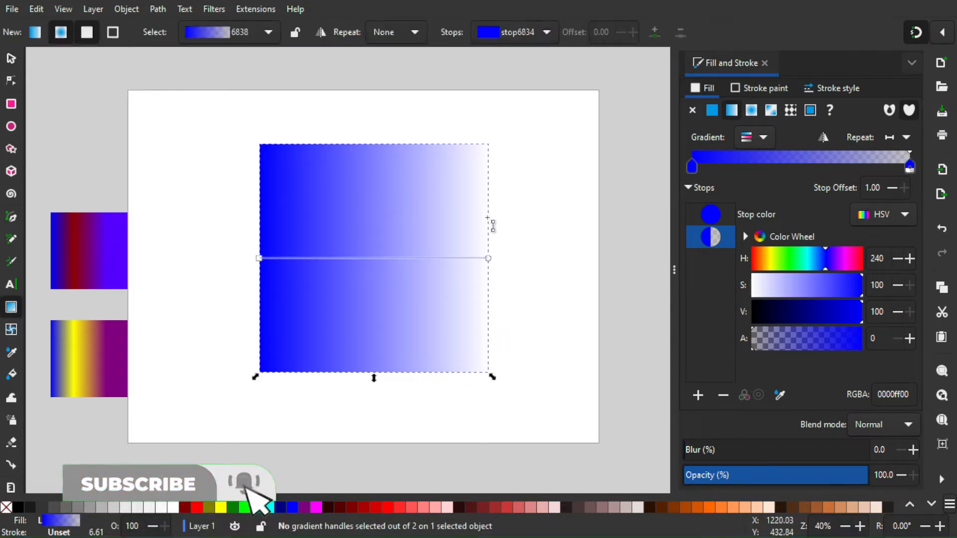
mouse_move(488, 258)
left_mouse_down()
mouse_move(369, 222)
mouse_move(383, 243)
mouse_move(421, 259)
mouse_move(486, 275)
mouse_move(489, 267)
left_mouse_up()
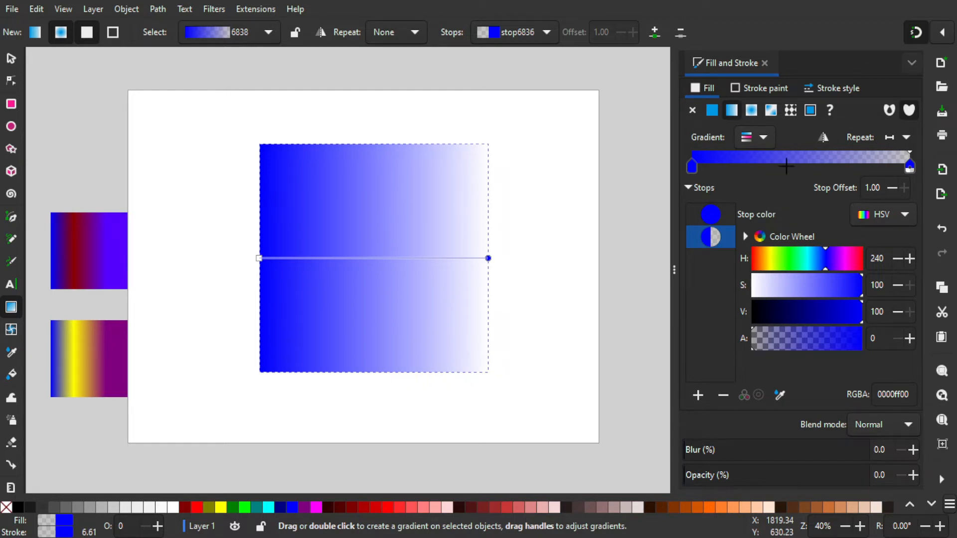
Make the gradient's end stop opaque green by setting its alpha to 100 and its hue to 127.
scroll(877, 319, "down", 3)
scroll(877, 324, "up", 3)
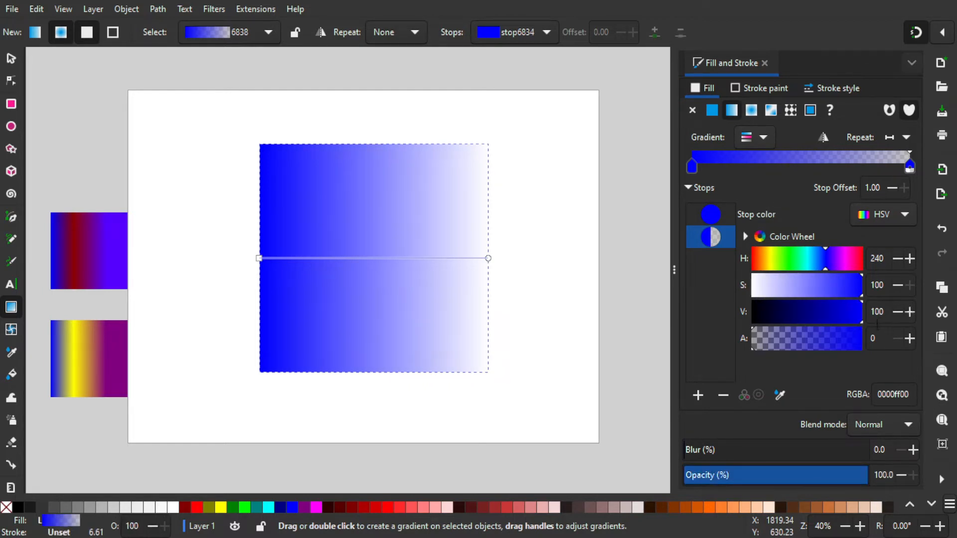
left_click(910, 169)
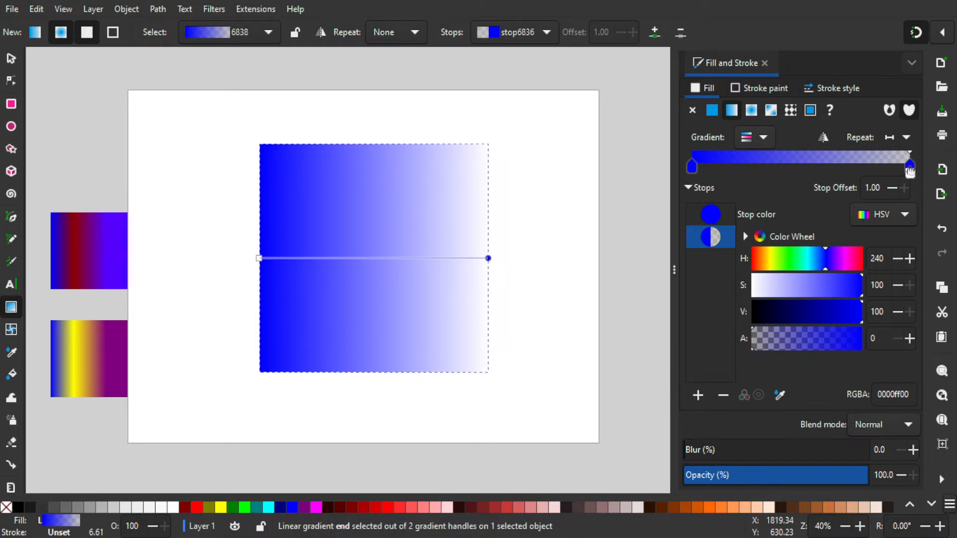
left_click_drag(860, 335, 881, 335)
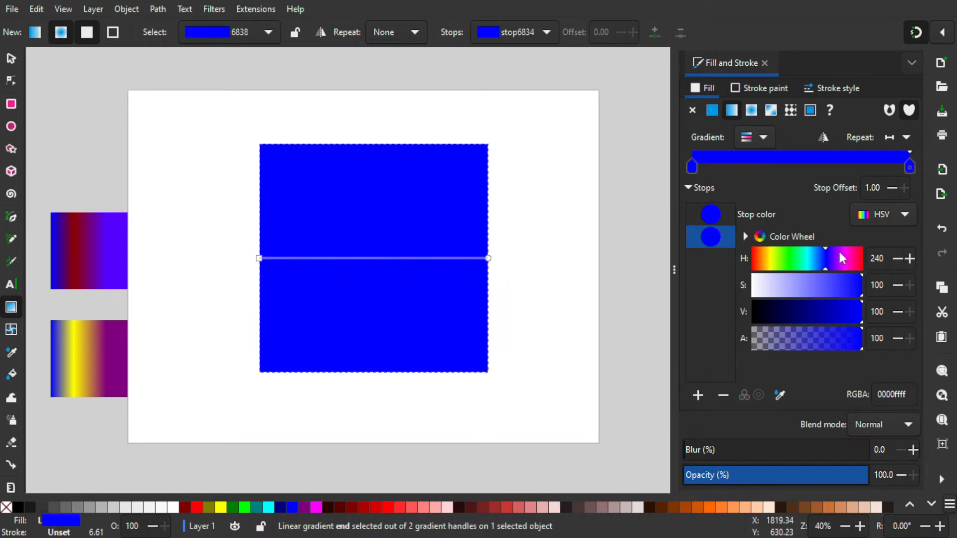
left_click_drag(840, 253, 792, 259)
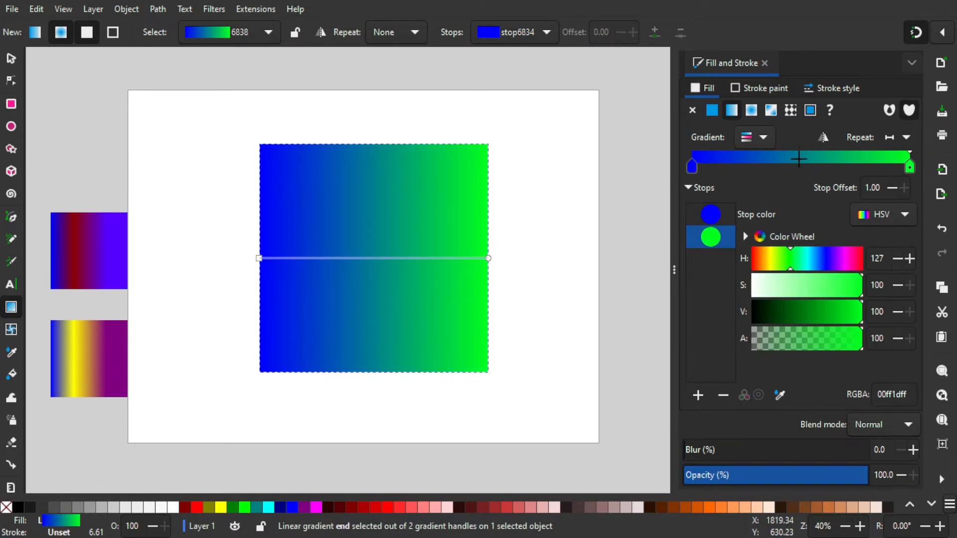
Add two inner gradient stops at offsets 0.49 and 0.75, and slide both toward the blue start, the first to 0.32.
double_click(798, 157)
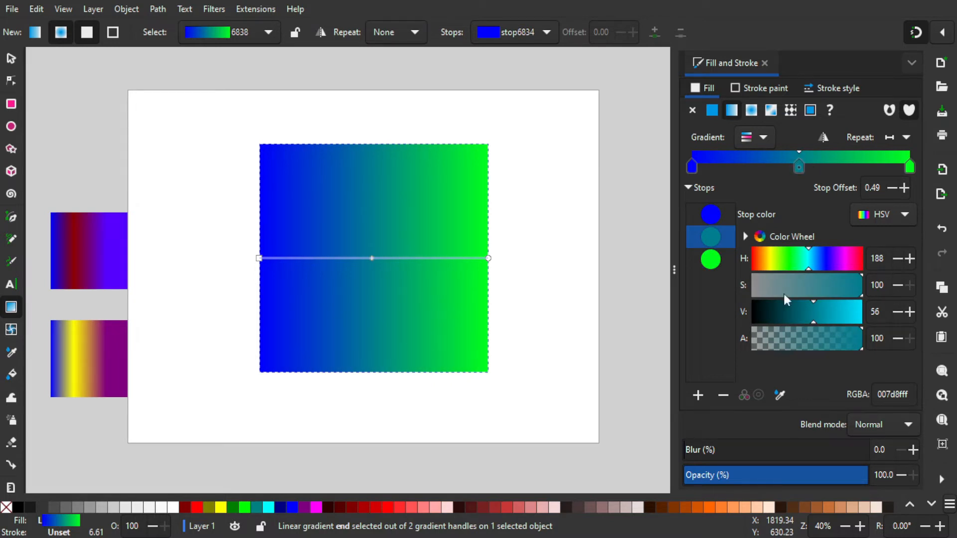
left_click(698, 396)
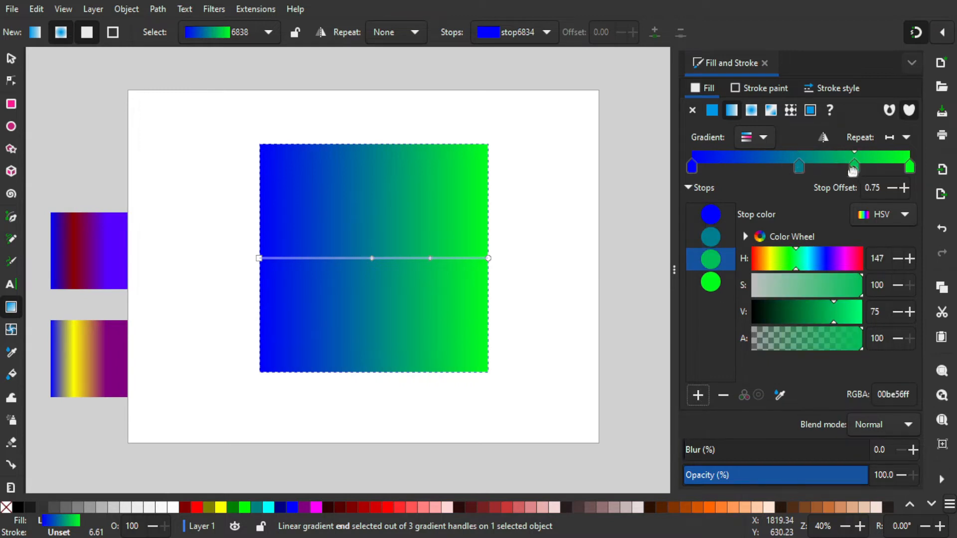
left_click_drag(853, 170, 763, 168)
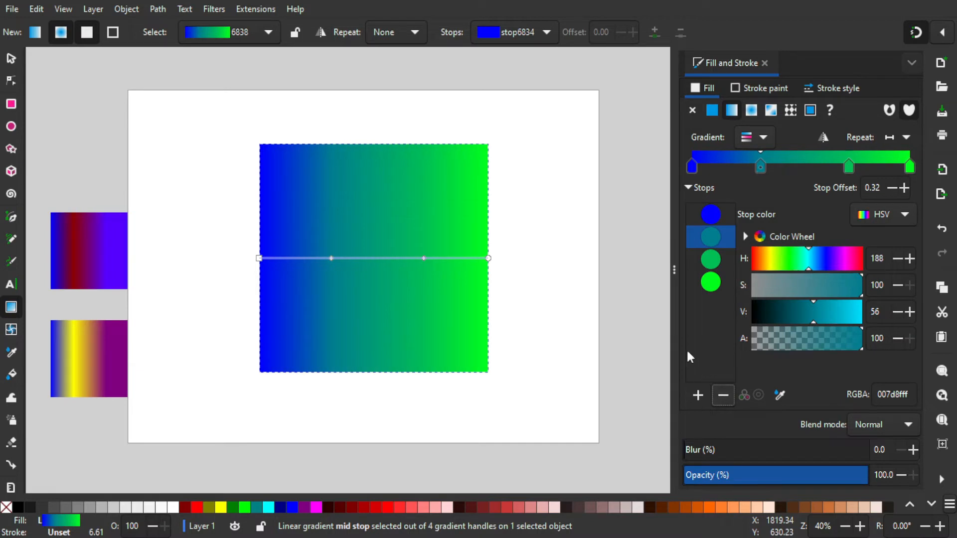
Delete the teal gradient stop and add a new stop at offset 0.86.
left_click(723, 395)
left_click(697, 394)
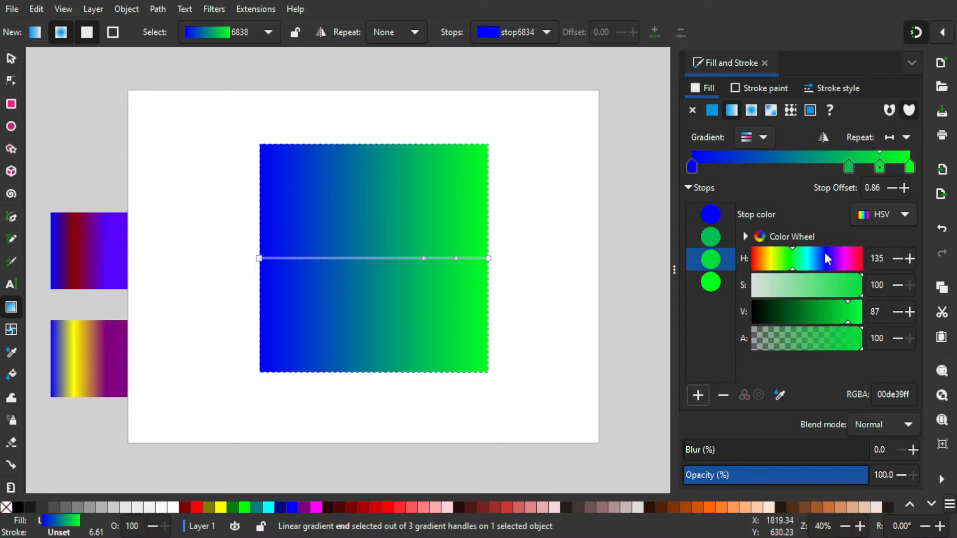
Recolour the two inner stops green and yellow, giving the yellow one hue 54 and offset 0.31.
left_click_drag(824, 255, 770, 261)
left_click(716, 238)
left_click_drag(849, 167, 759, 167)
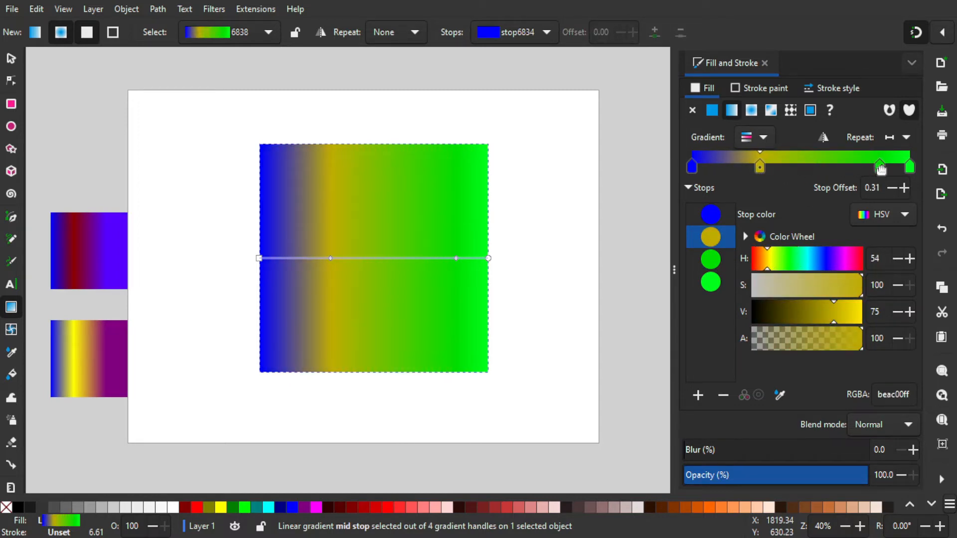
Move the inner green gradient stop toward the middle and try entering its offset numerically, starting with 75.
left_click_drag(880, 165, 839, 162)
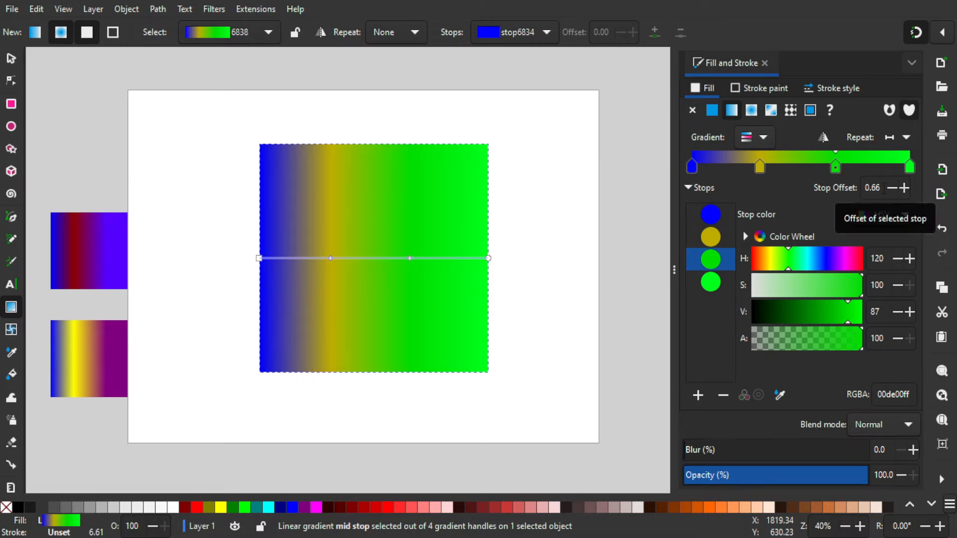
left_click(883, 188)
type("75")
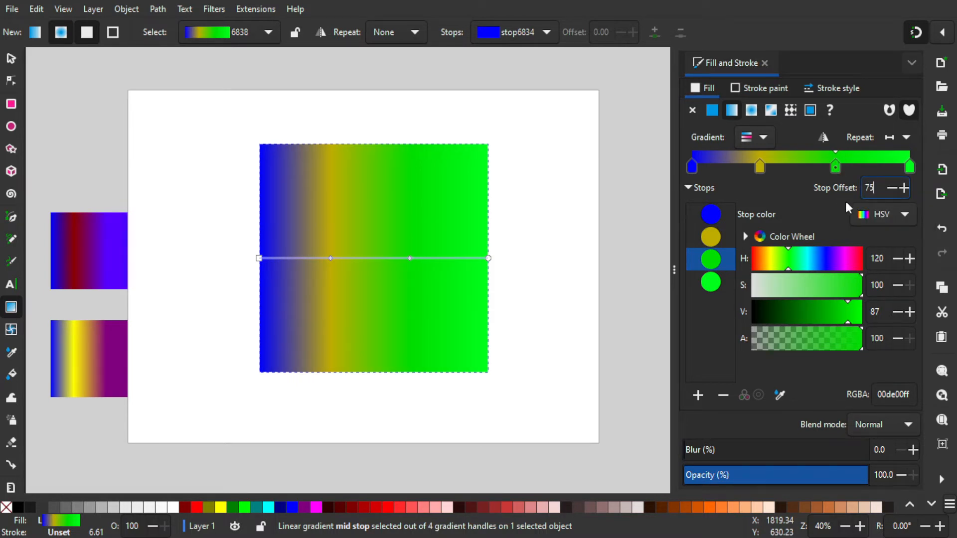
key("Return")
double_click(878, 188)
type("0")
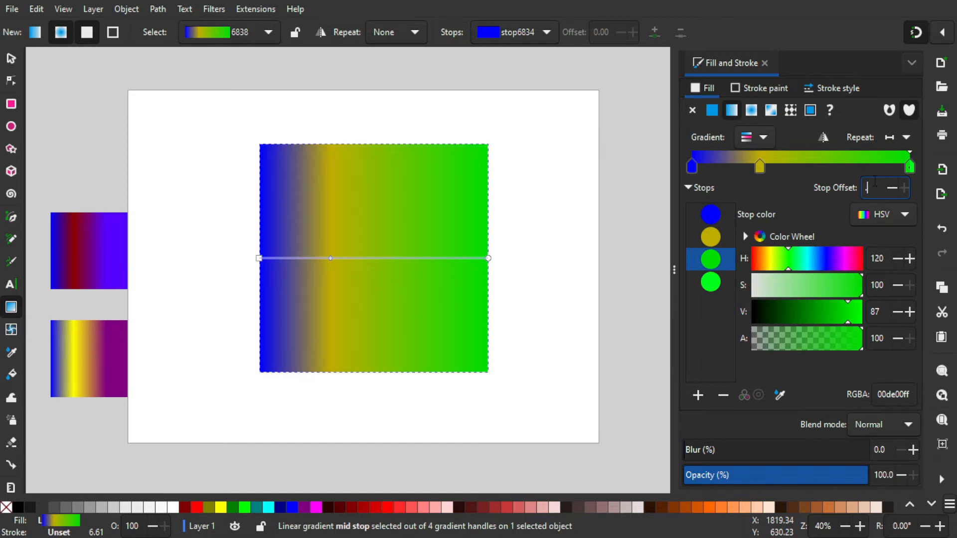
key("Return")
Place the inner green stop at offset 0.65 and the yellow one at 0.36, and recolour the green one purple with hue 281.
left_click_drag(824, 169, 833, 170)
left_click_drag(760, 168, 771, 168)
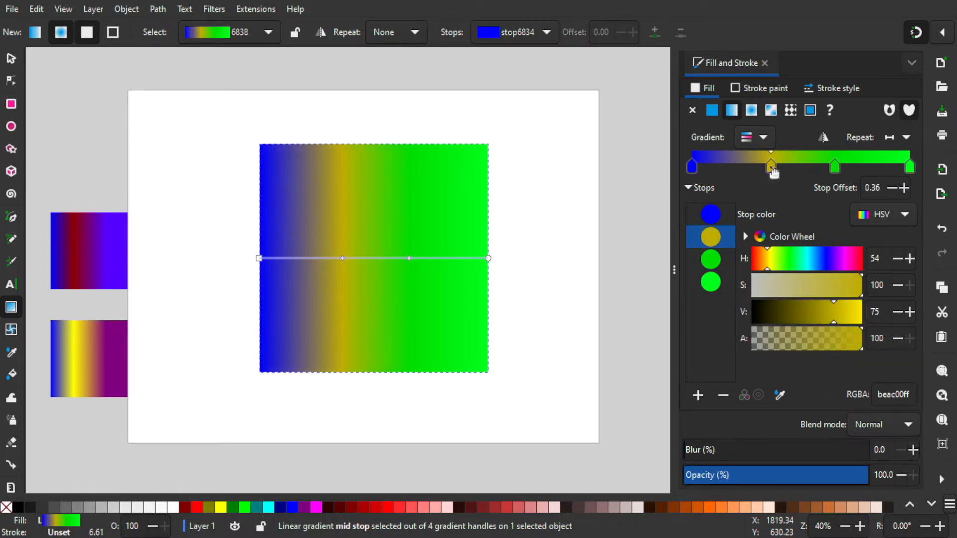
left_click(834, 169)
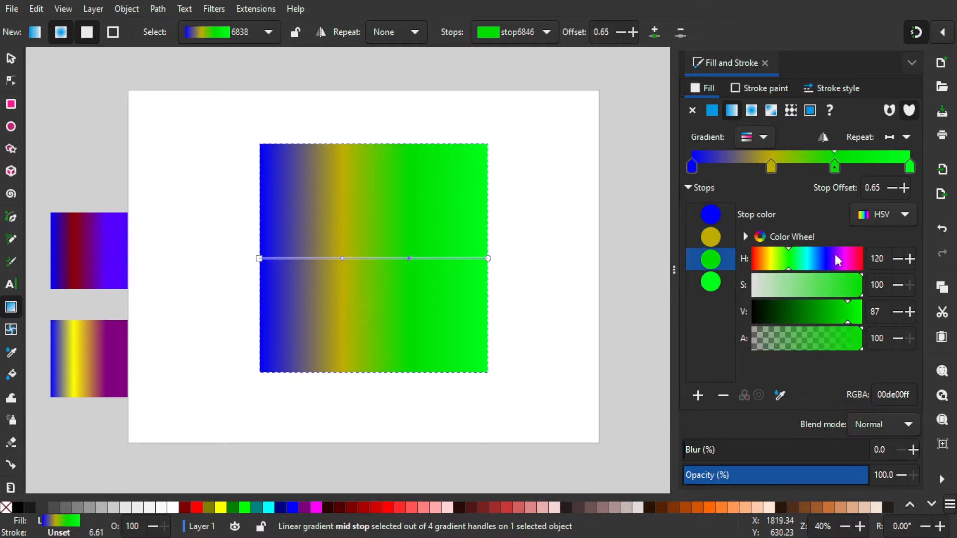
left_click_drag(840, 258, 838, 262)
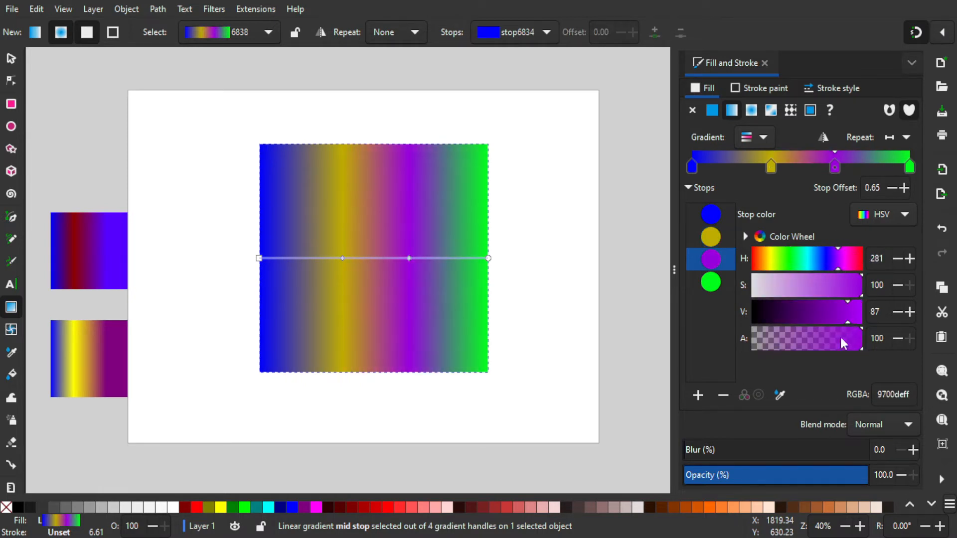
Reverse the gradient's direction, and restore the original direction with blue at the start.
left_click(823, 139)
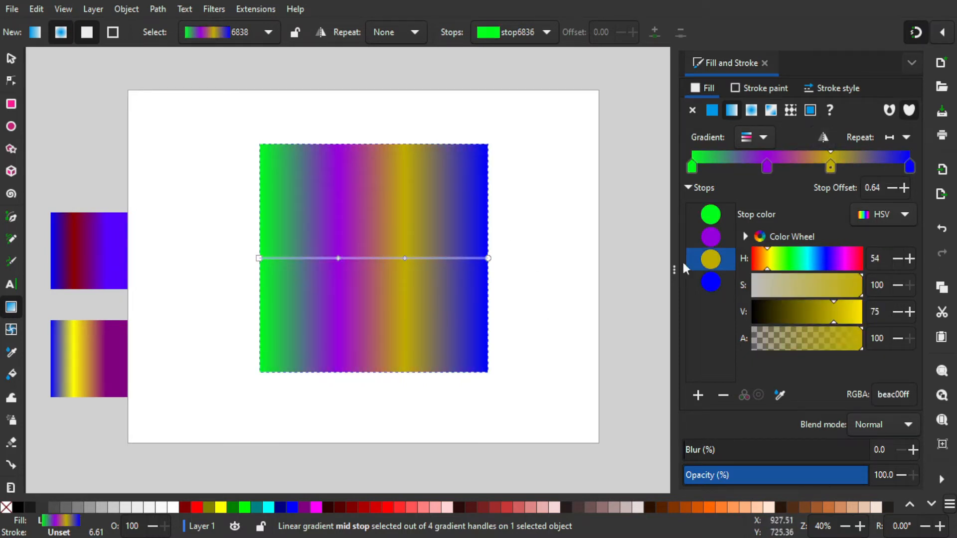
left_click(825, 140)
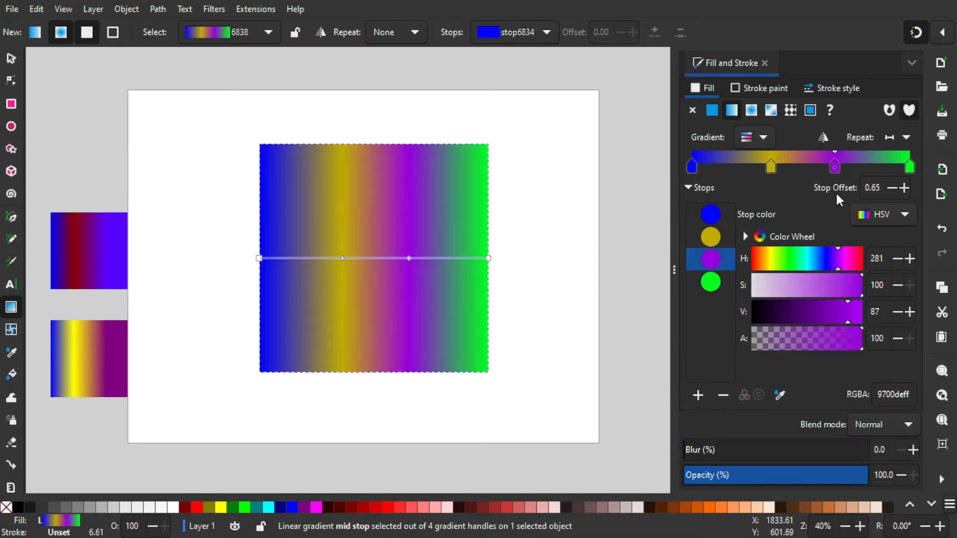
Set the gradient's repeat to Direct and shorten the gradient line to a small span beside the square's left edge.
left_click(906, 138)
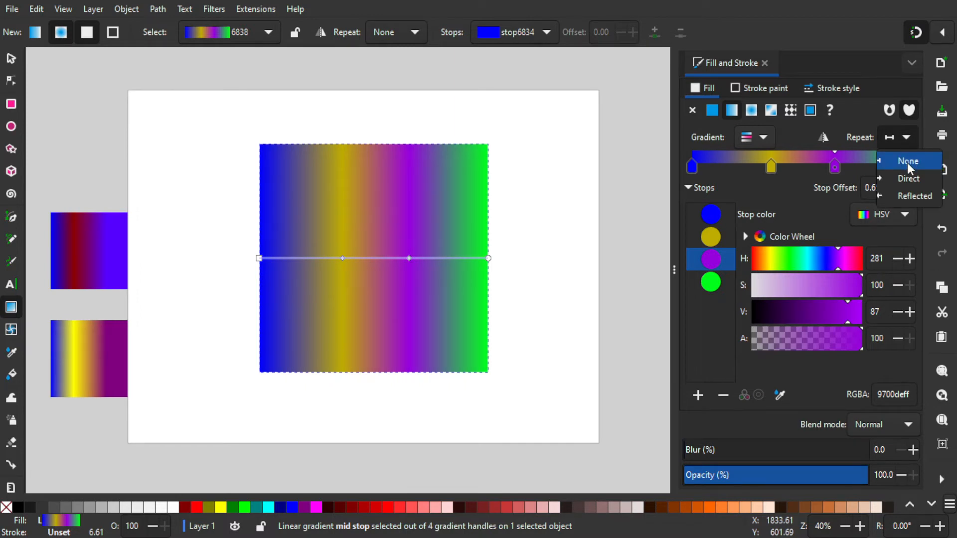
left_click(907, 183)
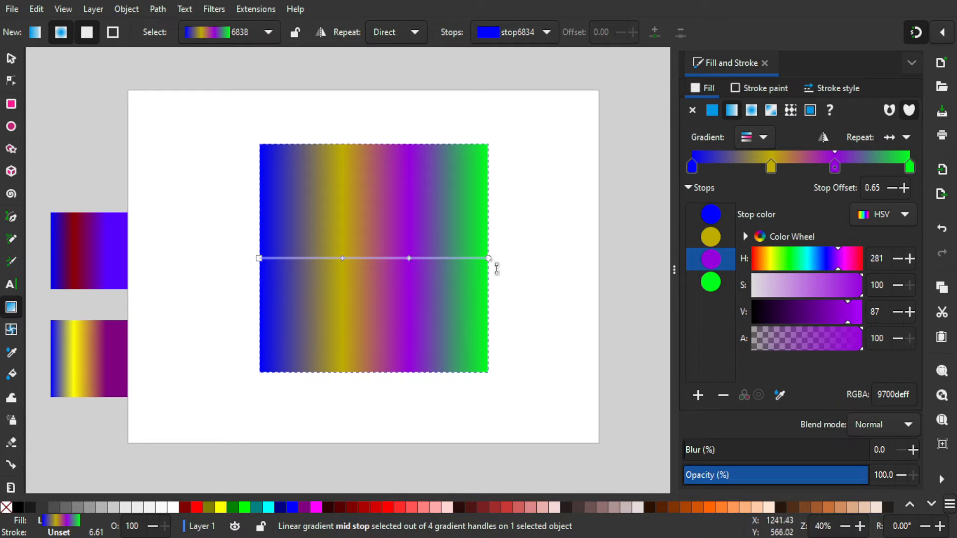
left_click_drag(489, 259, 278, 264)
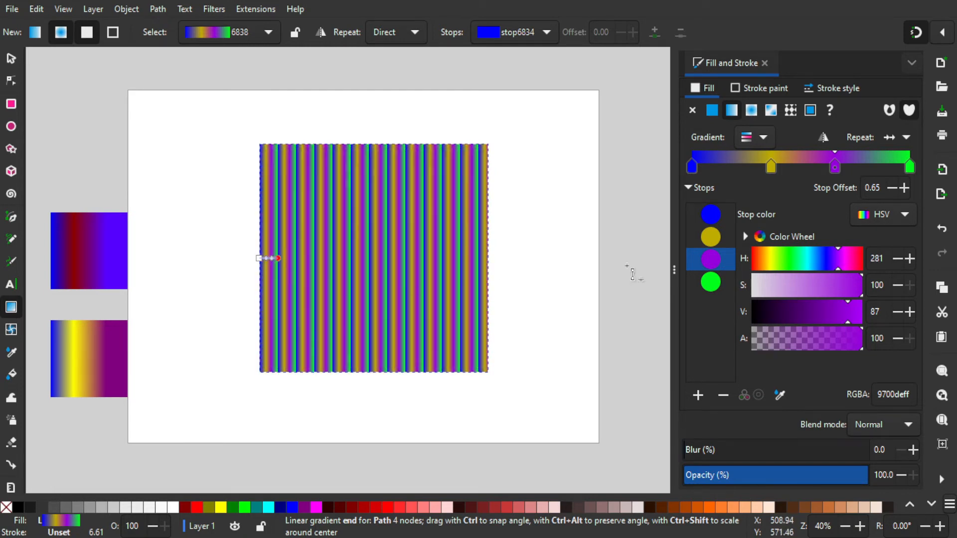
Change the gradient's repeat mode to Reflected and pull its end handle slightly closer to the start.
left_click(896, 140)
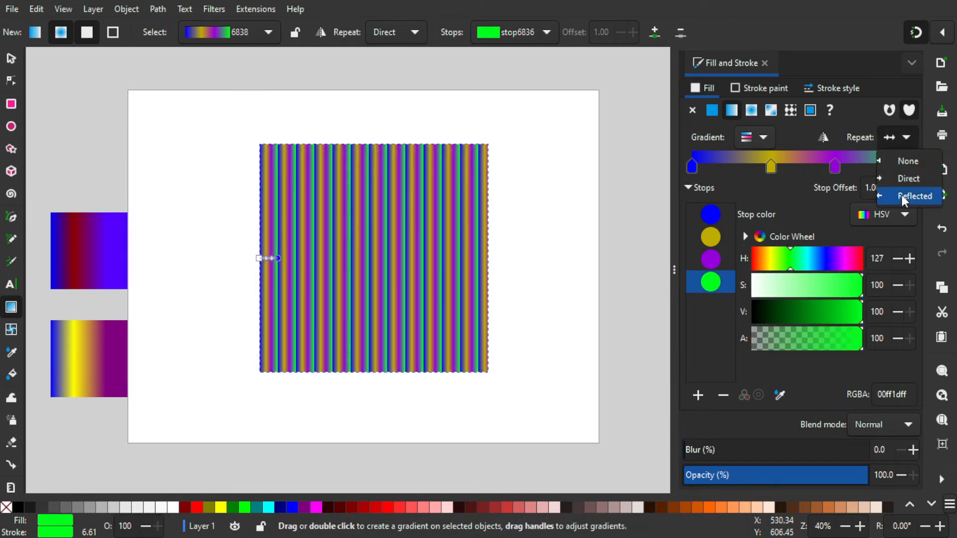
left_click(906, 198)
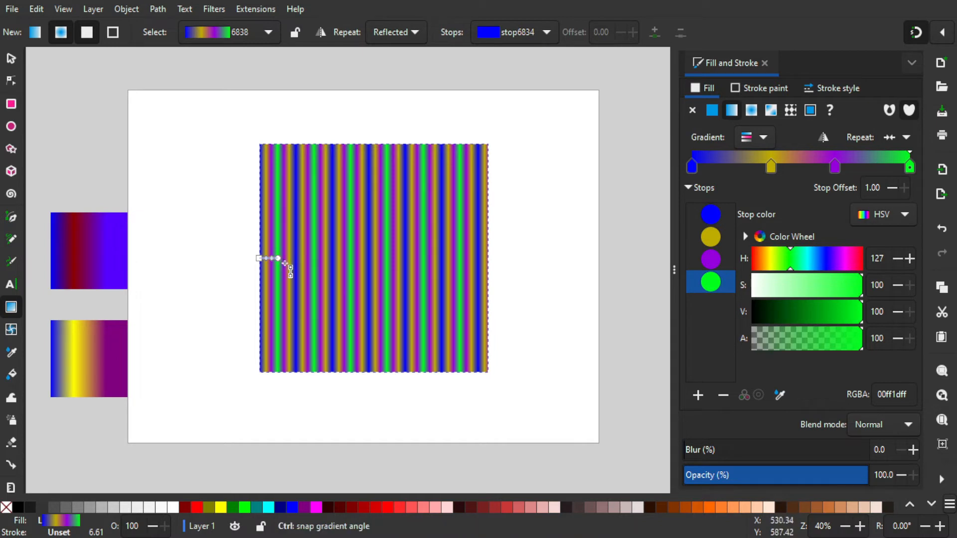
left_click_drag(282, 258, 276, 258)
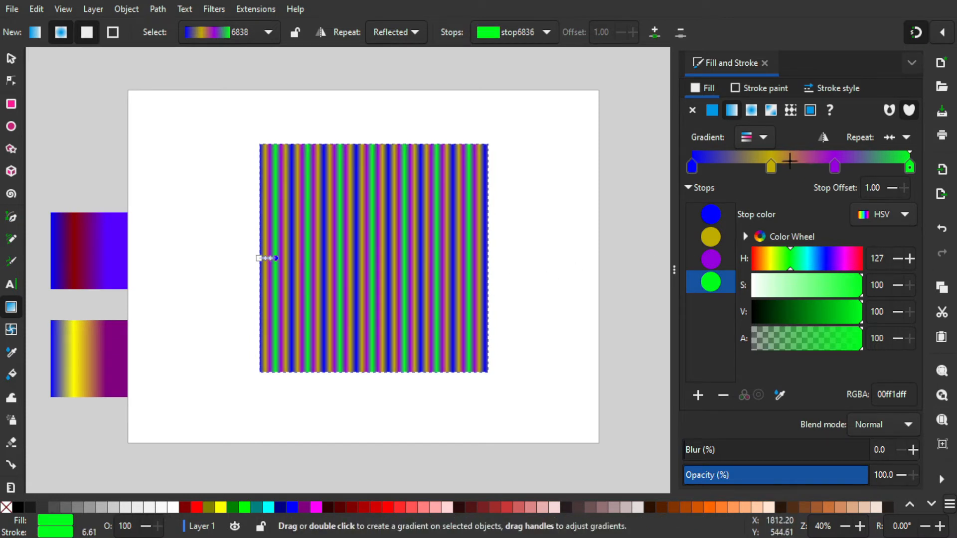
Replace the square's fill with the existing blue, yellow and purple gradient 6815.
left_click(763, 139)
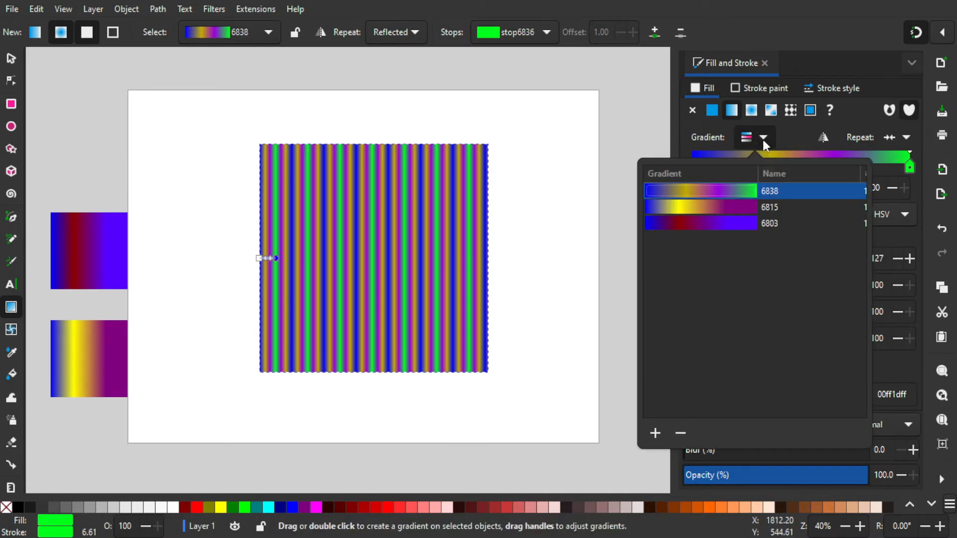
left_click(705, 205)
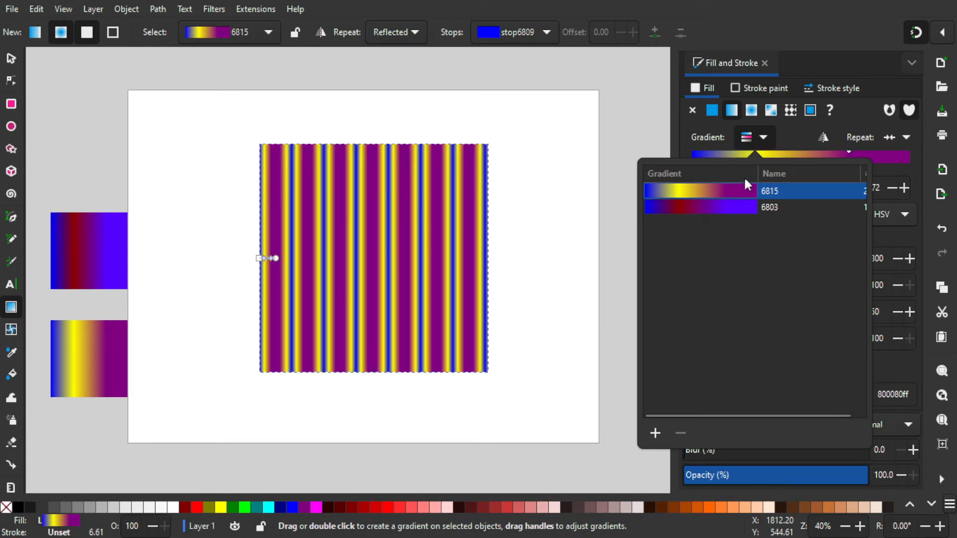
left_click(742, 206)
left_click(720, 192)
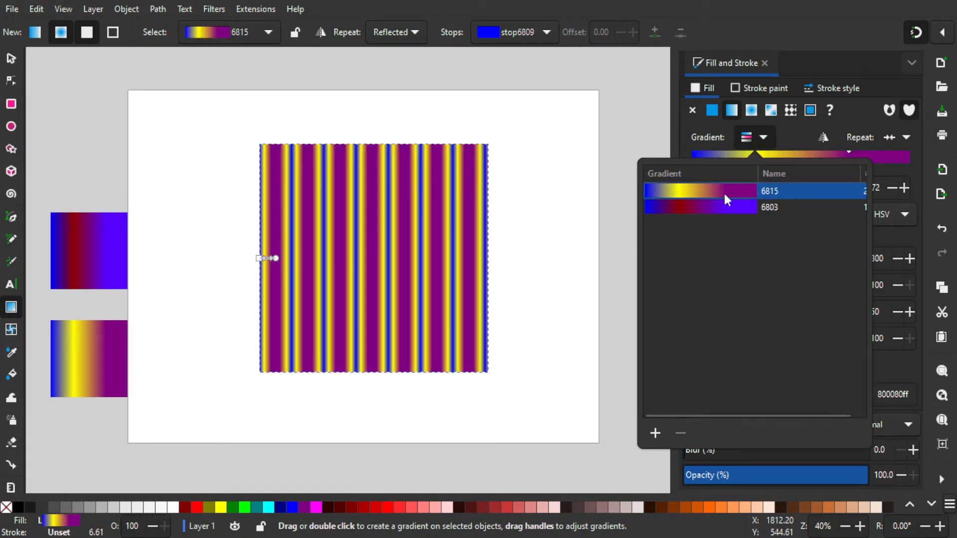
left_click(468, 232)
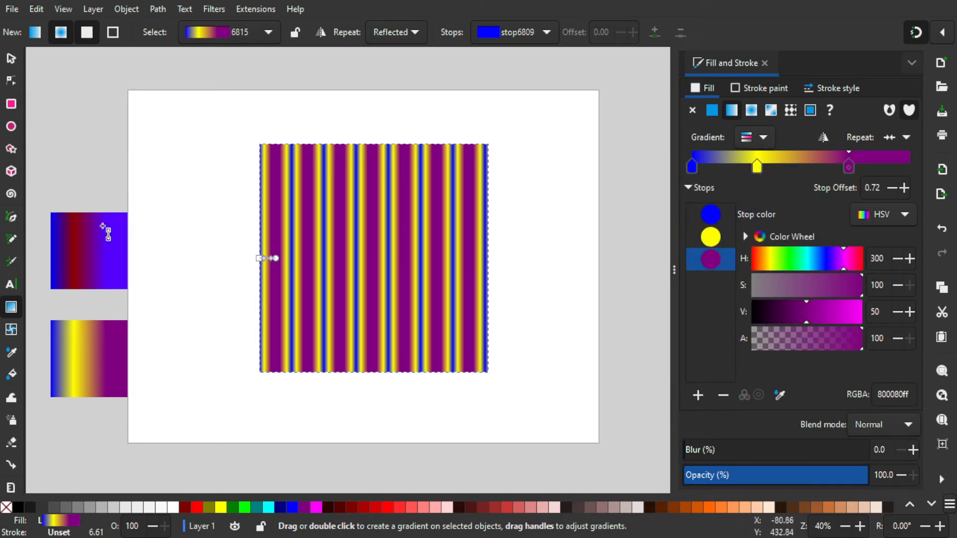
Extend the gradient line across the square's full width and slide the purple stop farther from the yellow one.
left_click_drag(277, 257, 491, 266)
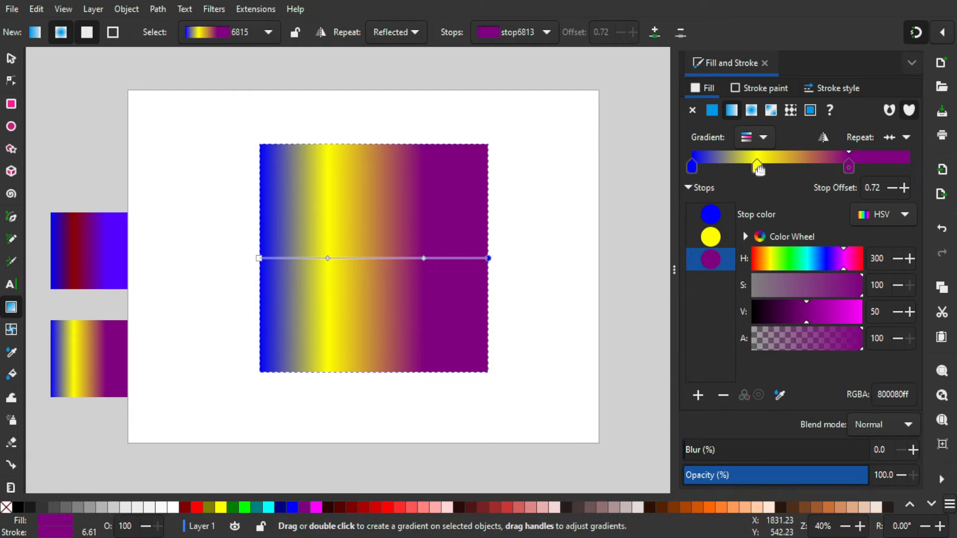
left_click_drag(848, 167, 869, 167)
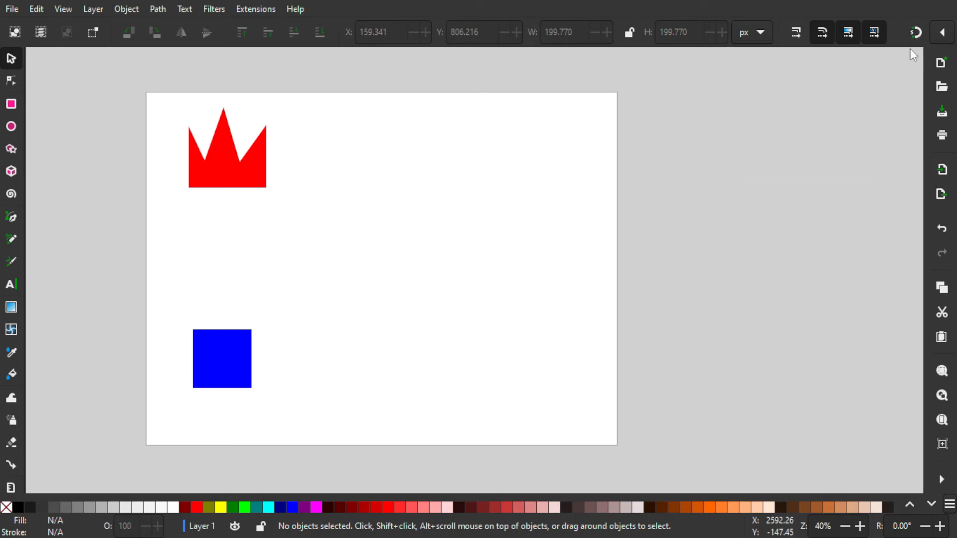
Enable snapping in advanced mode and turn on alignment snapping for nodes in the same path.
left_click(941, 36)
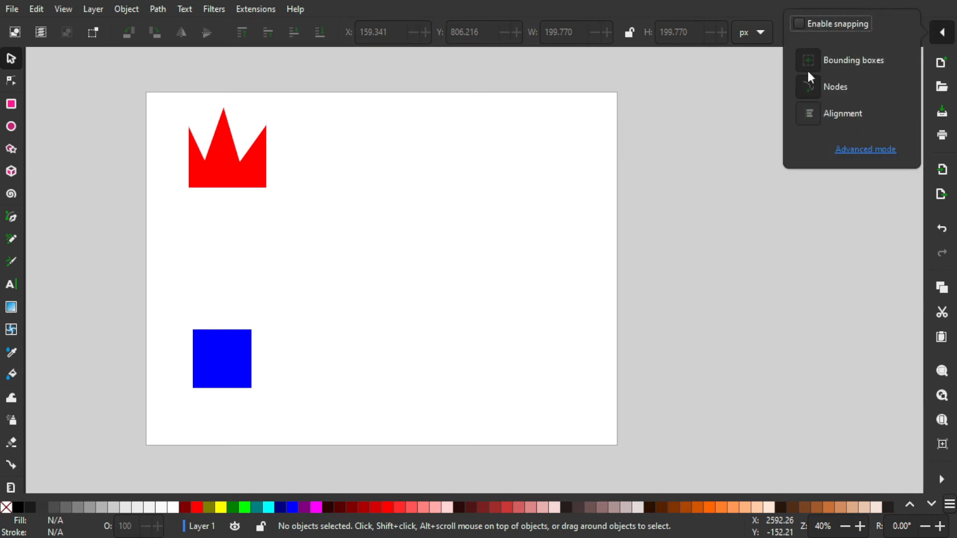
left_click(799, 24)
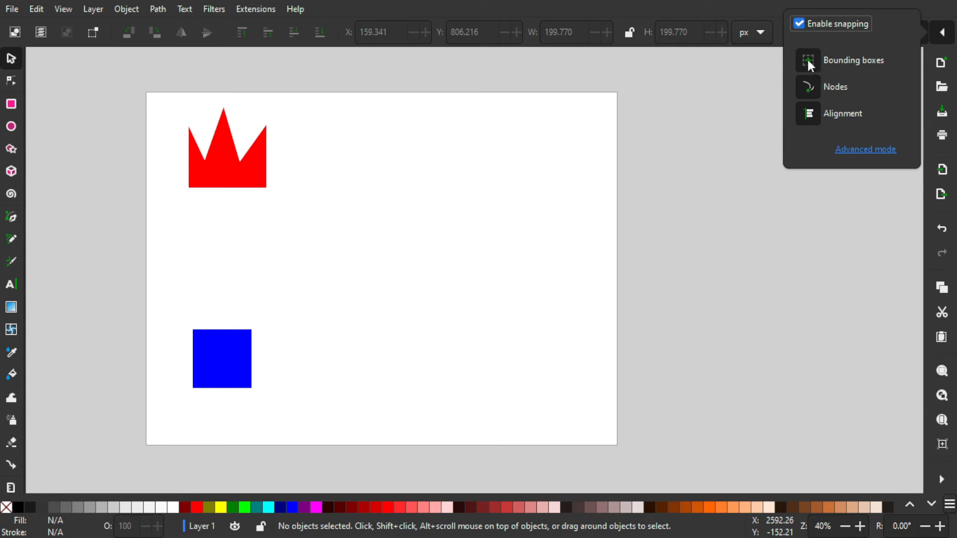
left_click(878, 157)
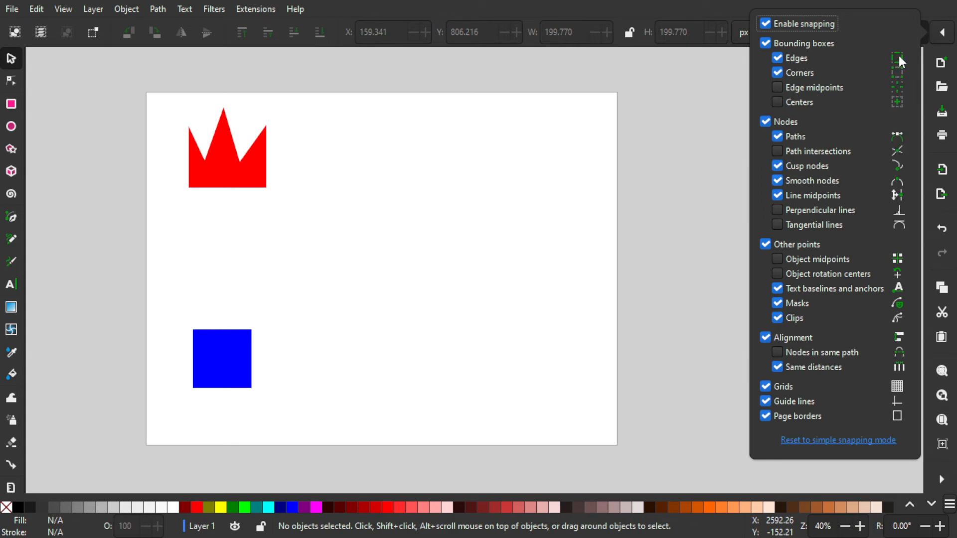
left_click(791, 351)
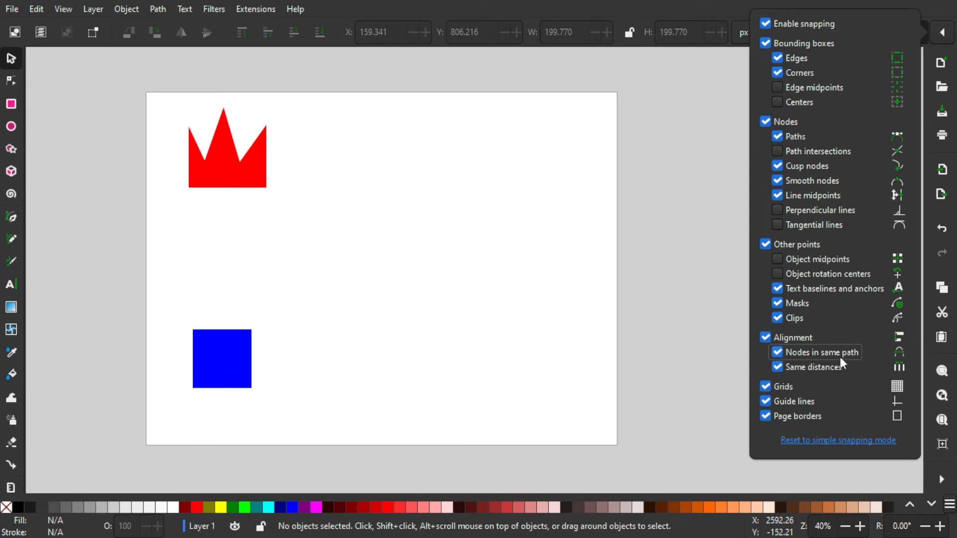
left_click(525, 199)
Edit the red crown's nodes, snapping its middle and left peaks level with the right peak.
left_click(247, 164)
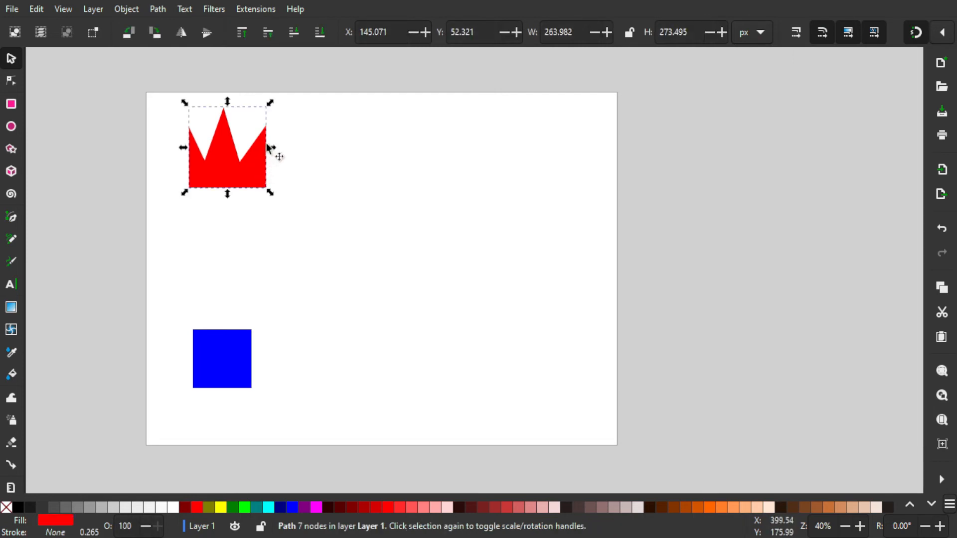
left_click_drag(264, 143, 395, 172)
scroll(354, 165, "up", 2)
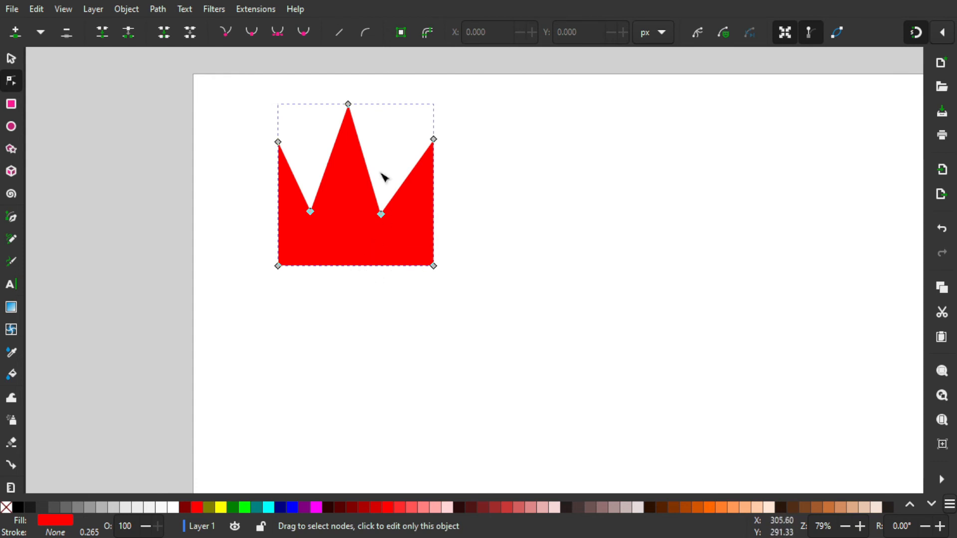
left_click_drag(349, 105, 360, 138)
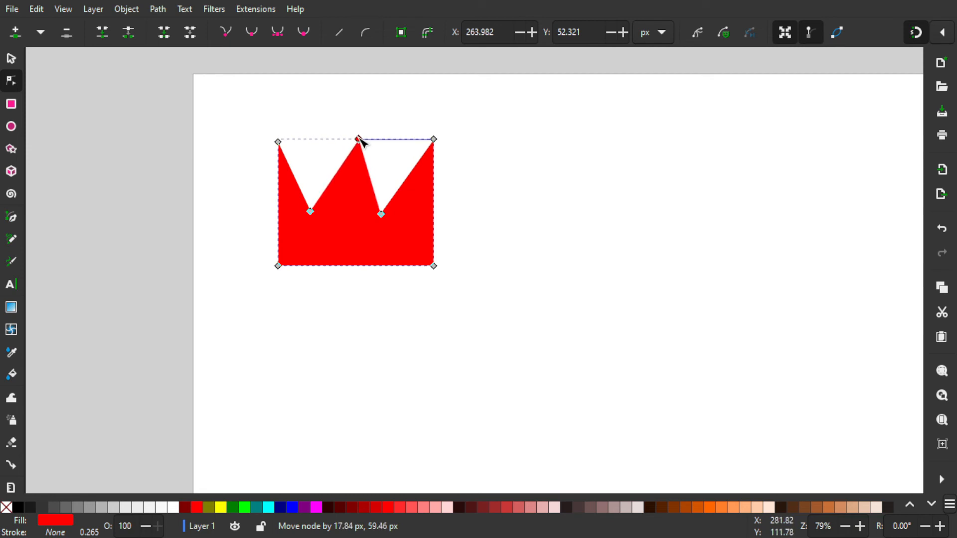
left_click_drag(360, 139, 357, 139)
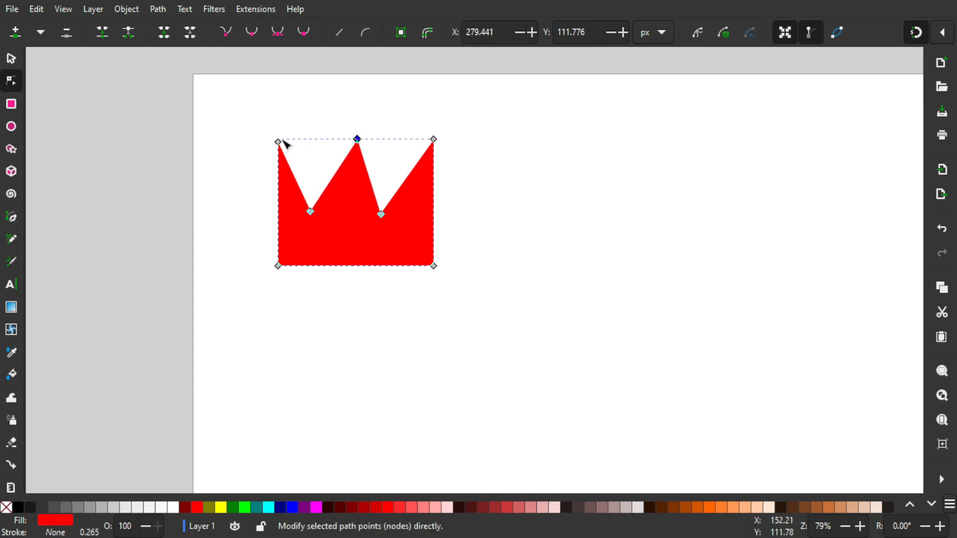
left_click_drag(279, 143, 281, 140)
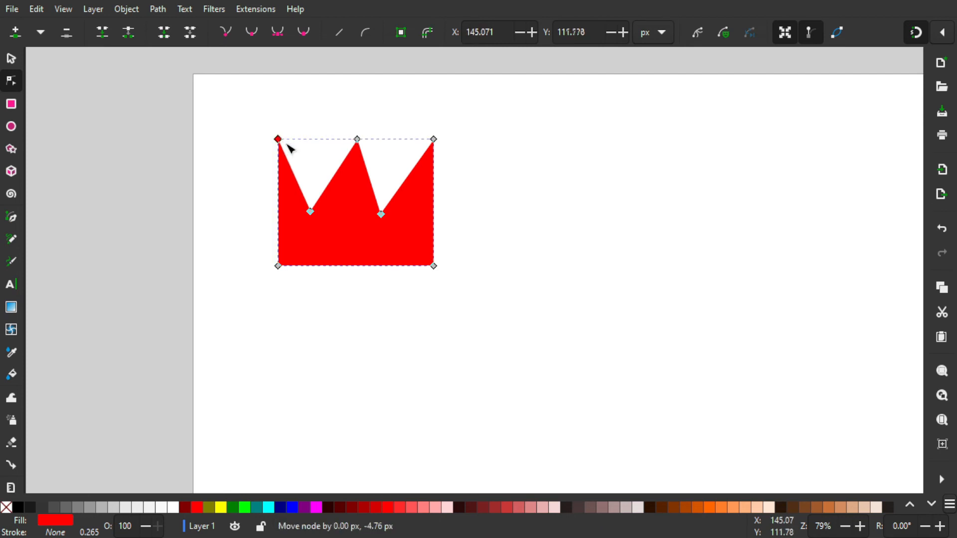
Insert a node at the midpoint of the crown's bottom edge and align the middle peak vertically above it.
left_click_drag(492, 276, 170, 250)
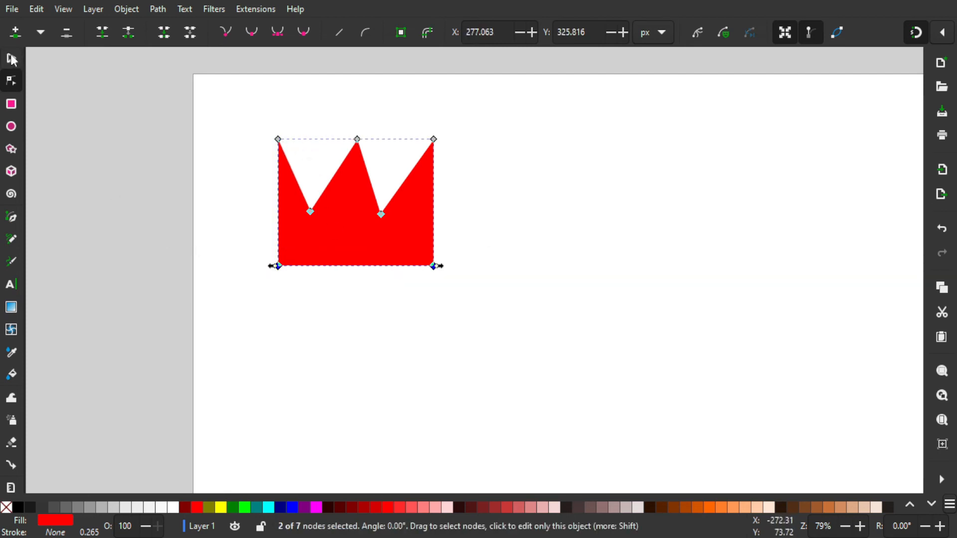
left_click(15, 32)
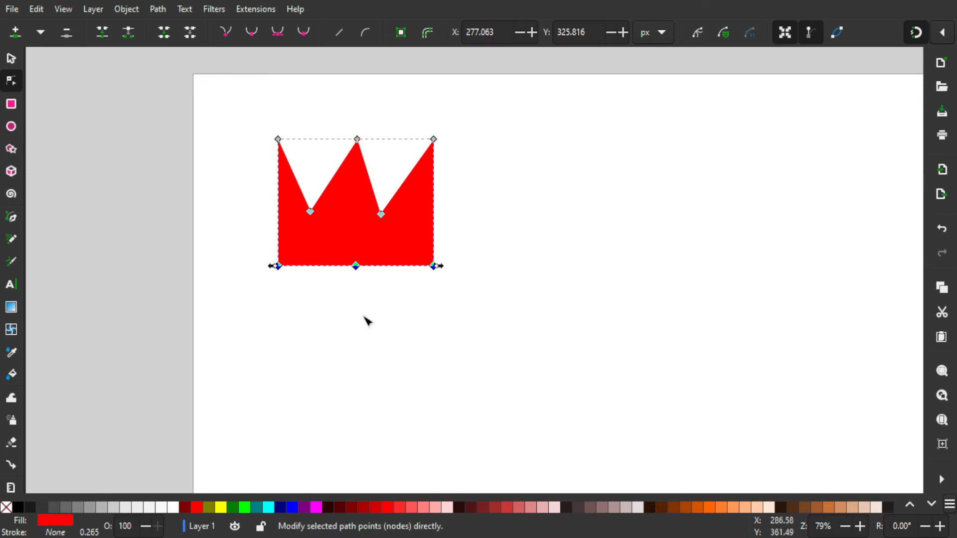
left_click_drag(363, 300, 331, 248)
mouse_move(358, 140)
left_mouse_down()
mouse_move(361, 154)
mouse_move(358, 126)
mouse_move(361, 147)
left_mouse_up()
Move the crown's right and left valley nodes to equal height, centred between their neighbouring peaks, and leave node editing with nothing selected.
left_click_drag(384, 218, 398, 216)
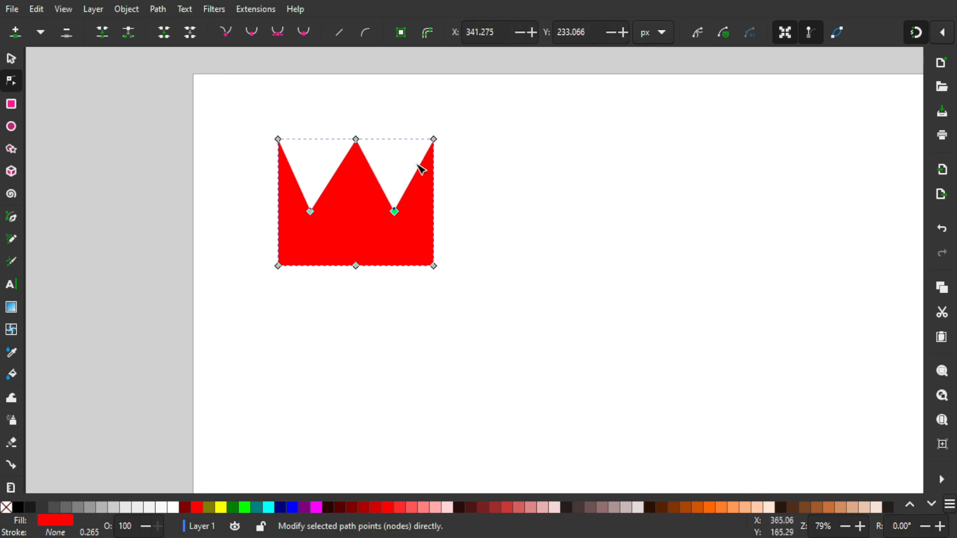
left_click_drag(316, 215, 314, 213)
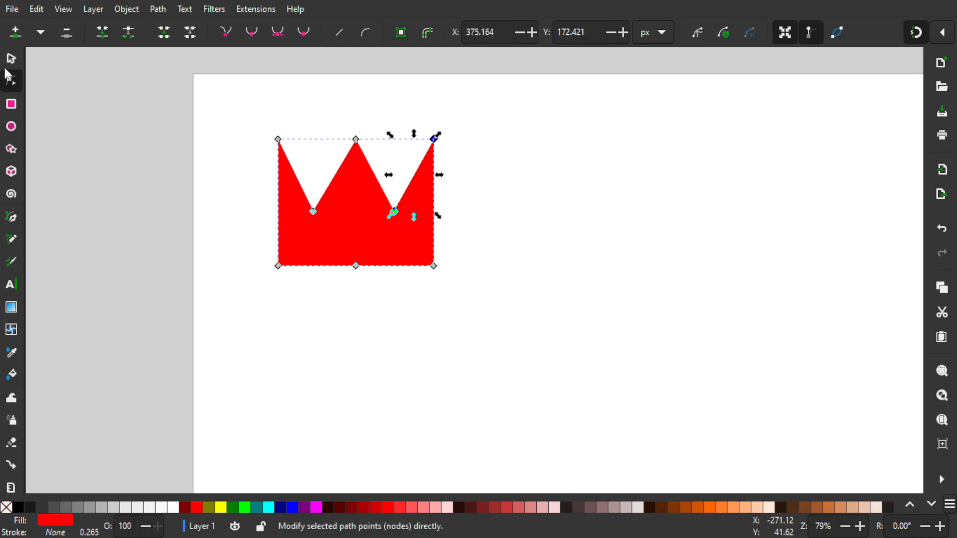
key("s")
scroll(549, 155, "right", 5)
left_click(411, 188)
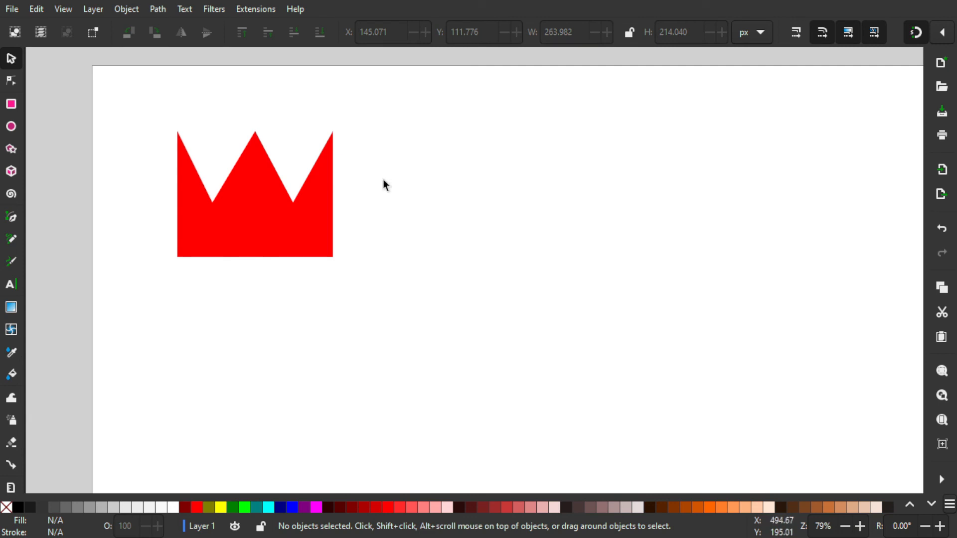
left_click_drag(370, 178, 407, 172)
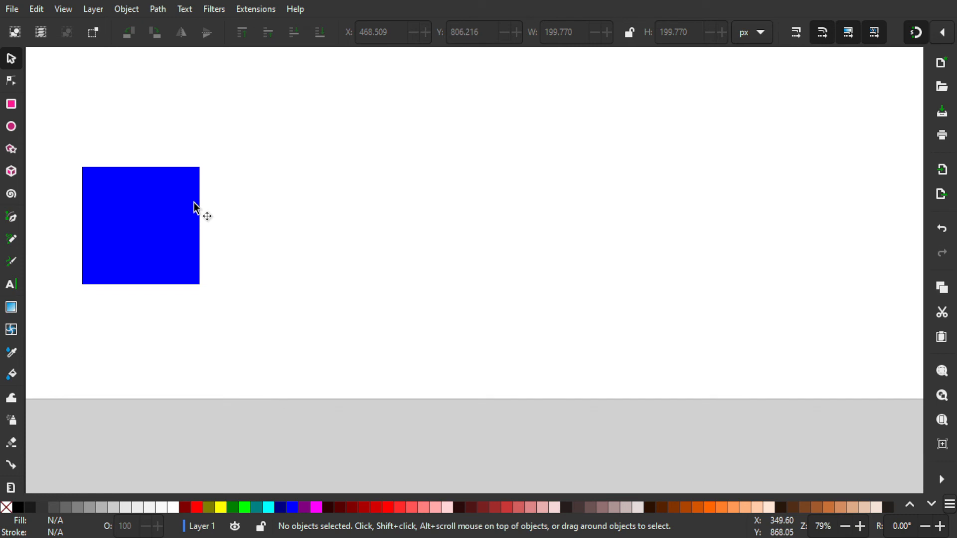
Make two copies of the blue square, snapping them into a level row of three with equal gaps.
left_click(194, 202)
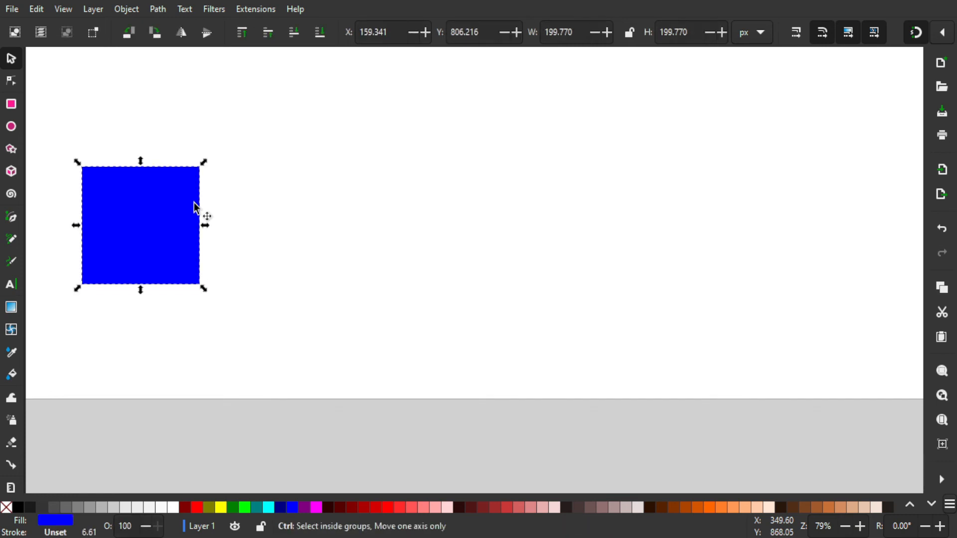
left_click_drag(175, 205, 591, 202)
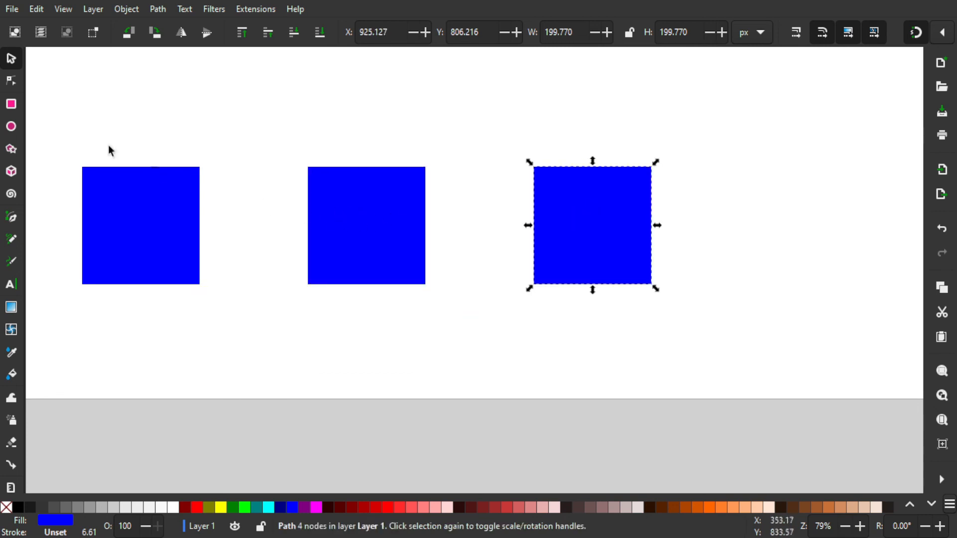
left_click_drag(53, 128, 710, 297)
left_click(746, 319)
Duplicate the rightmost blue square and place the copy slightly higher, with the same horizontal gap as the others.
scroll(710, 298, "down", 1)
left_click(638, 252)
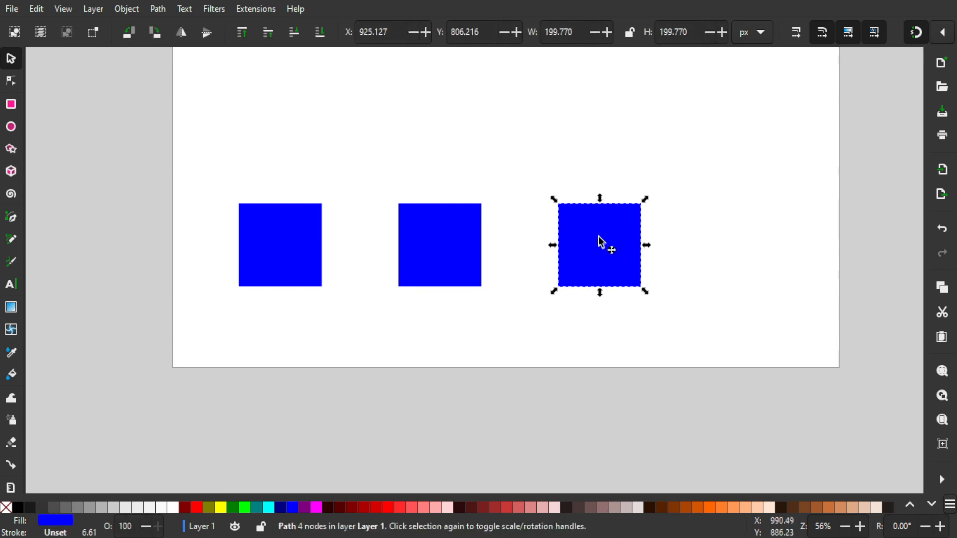
left_click_drag(605, 245, 743, 230)
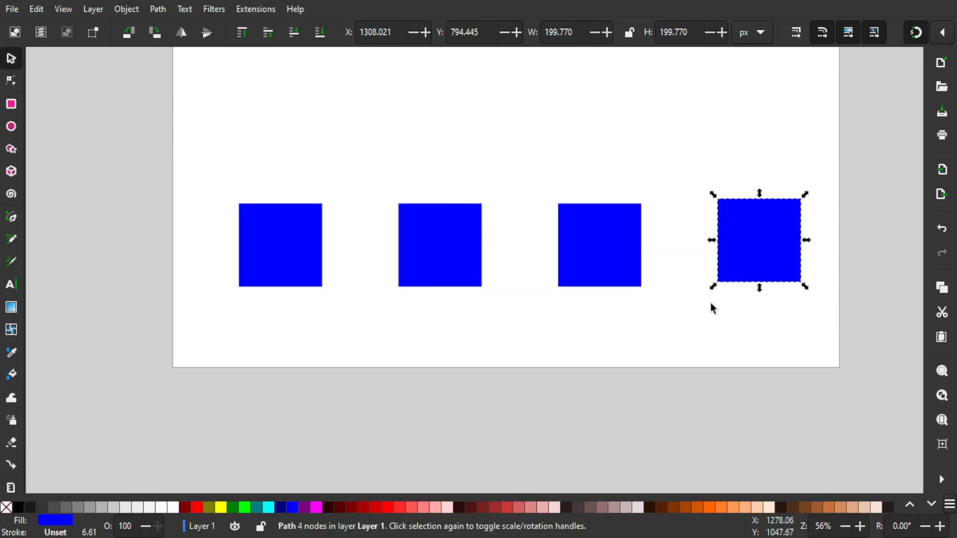
left_click(707, 305)
Move the fourth blue square down to snap its centre level with the third while keeping the equal spacing.
left_click_drag(701, 305, 645, 324)
left_click_drag(818, 363, 118, 152)
left_click(421, 348)
left_click_drag(520, 333, 472, 356)
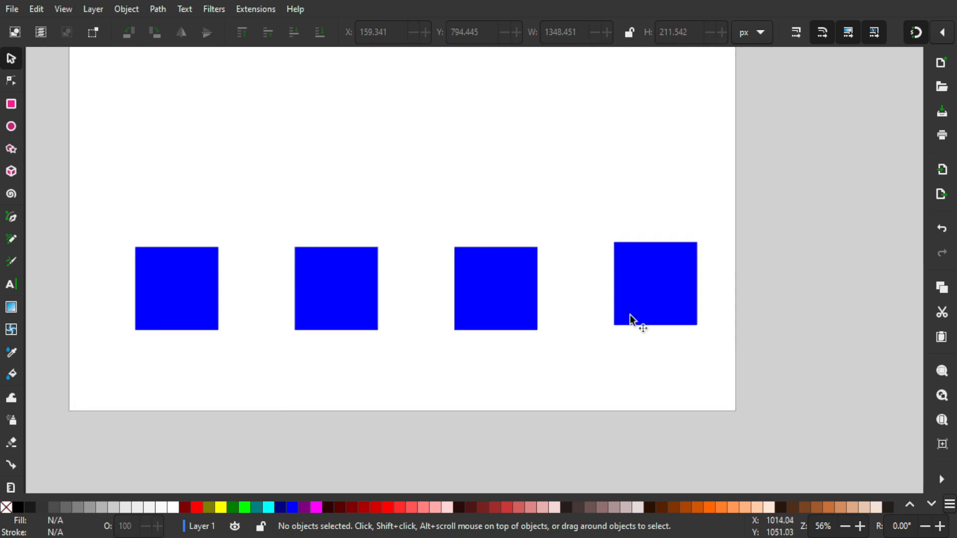
left_click_drag(647, 292, 638, 286)
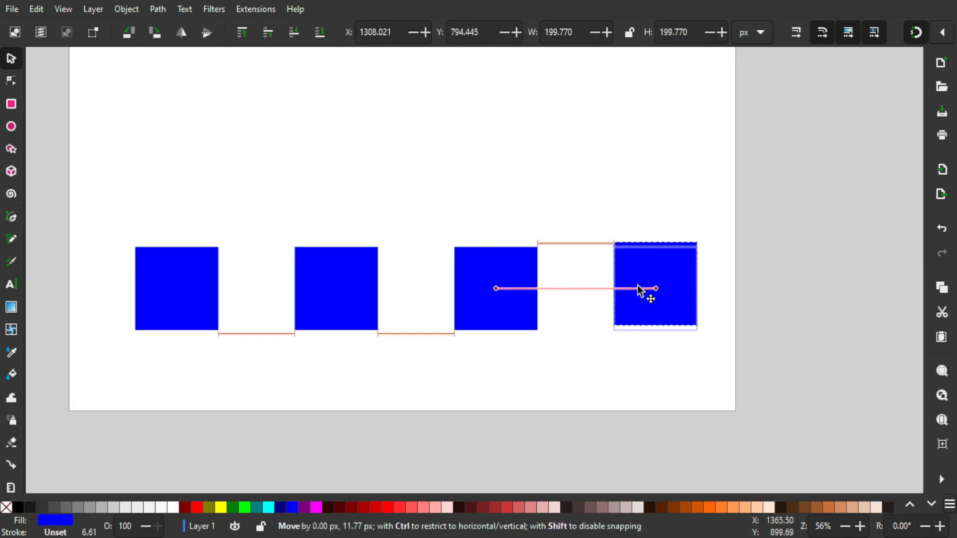